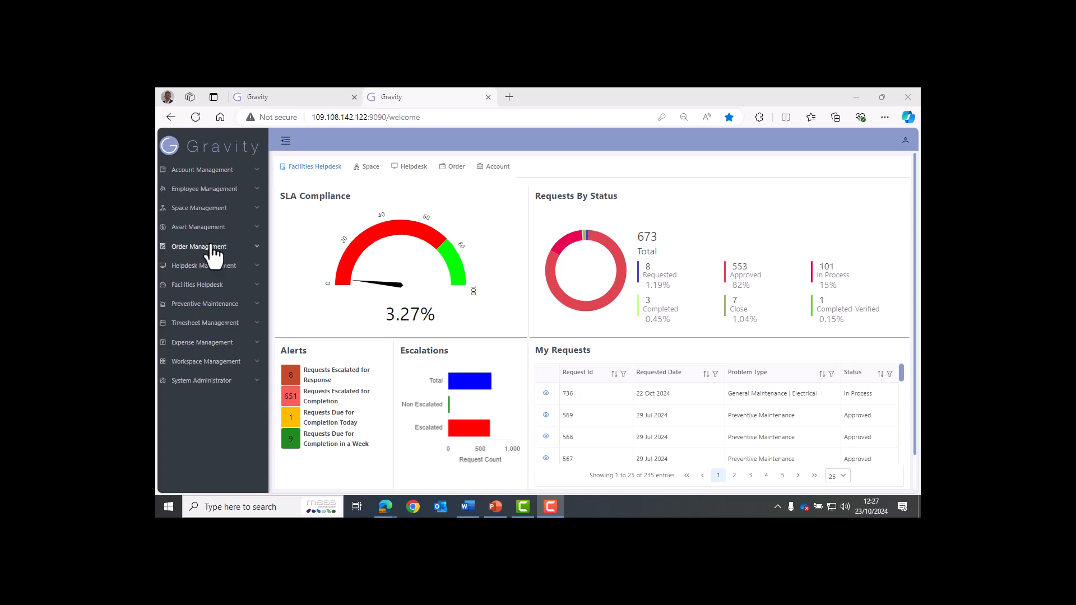
- Review the ELECTRICIAN trade's rates and documents in the Facilities Helpdesk background data, then close the record without saving
{"action": "left_click", "coordinate": [205, 287]}
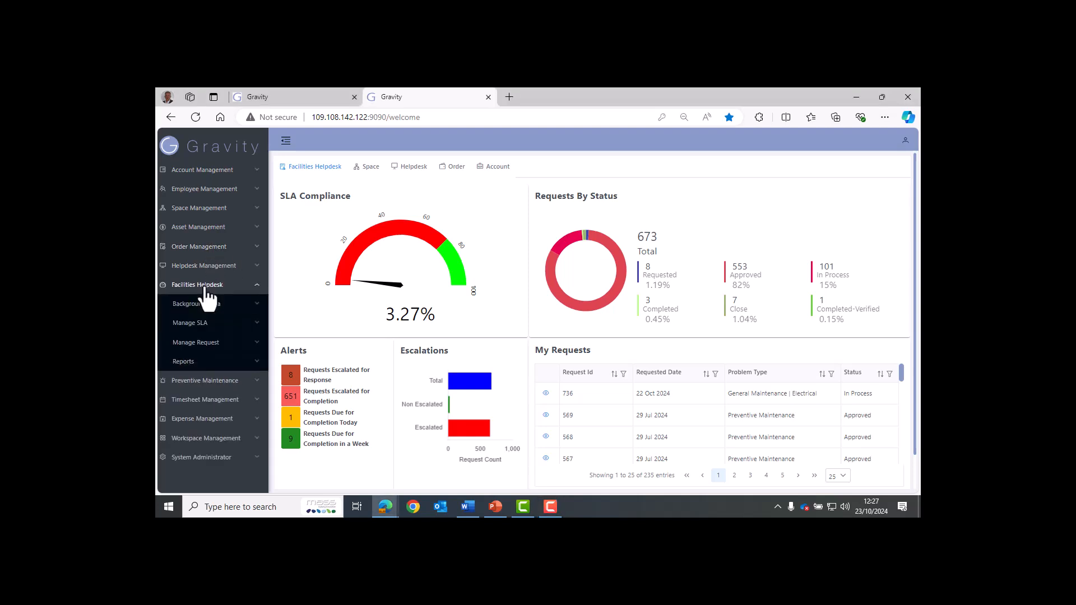
{"action": "left_click", "coordinate": [205, 307]}
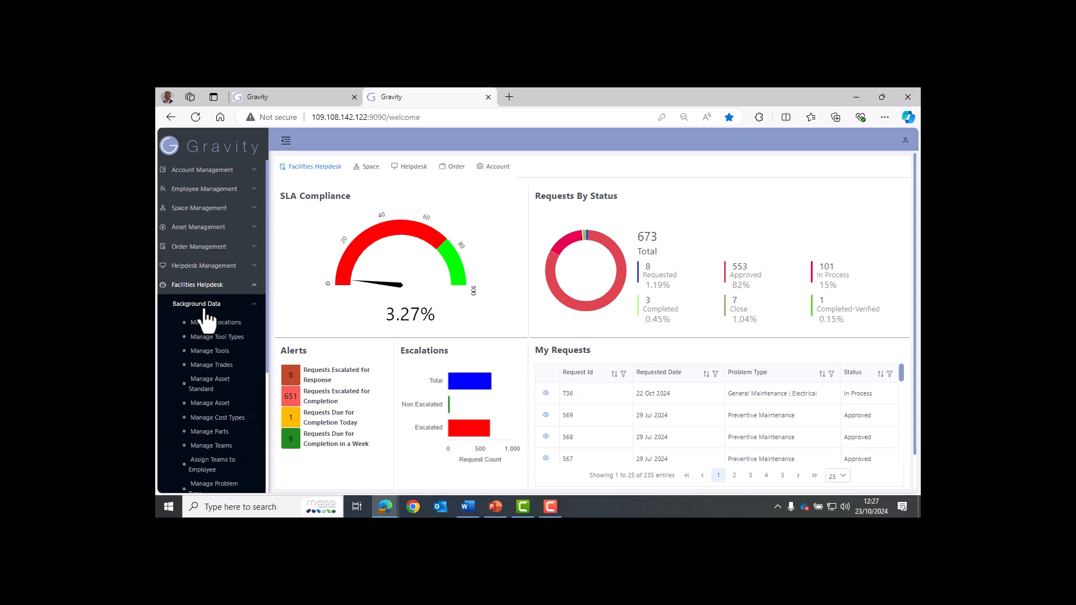
{"action": "left_click", "coordinate": [217, 366]}
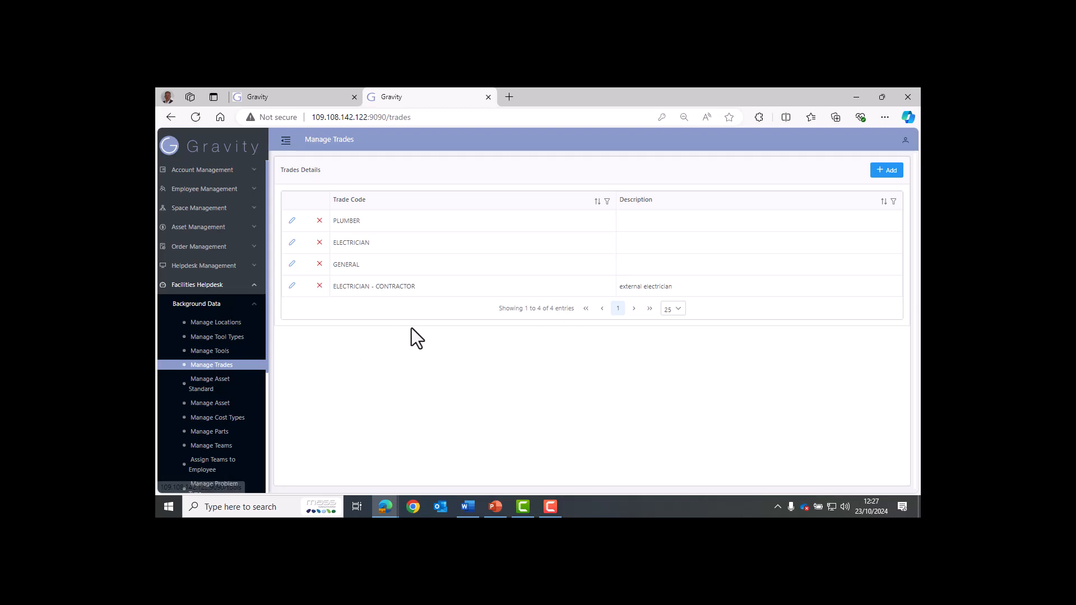
{"action": "left_click", "coordinate": [291, 244]}
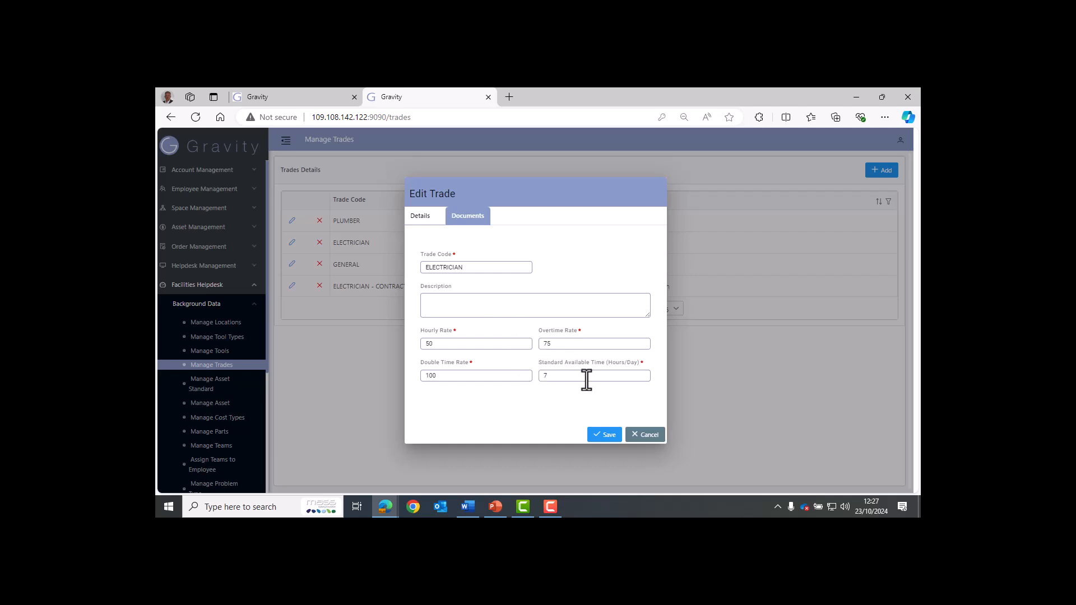
{"action": "left_click", "coordinate": [468, 217]}
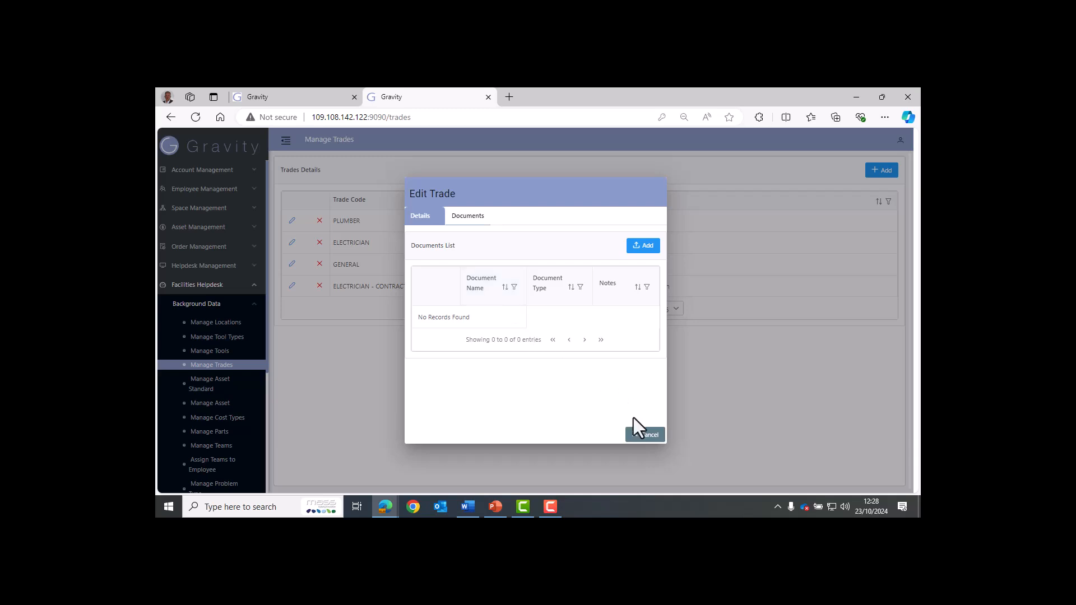
{"action": "left_click", "coordinate": [644, 435]}
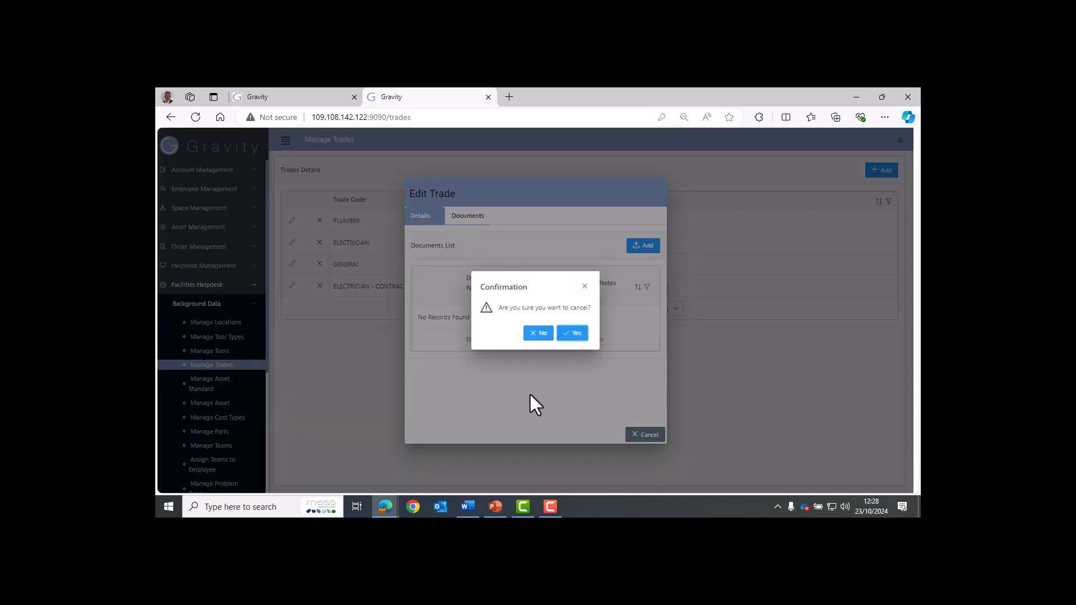
{"action": "left_click", "coordinate": [568, 337]}
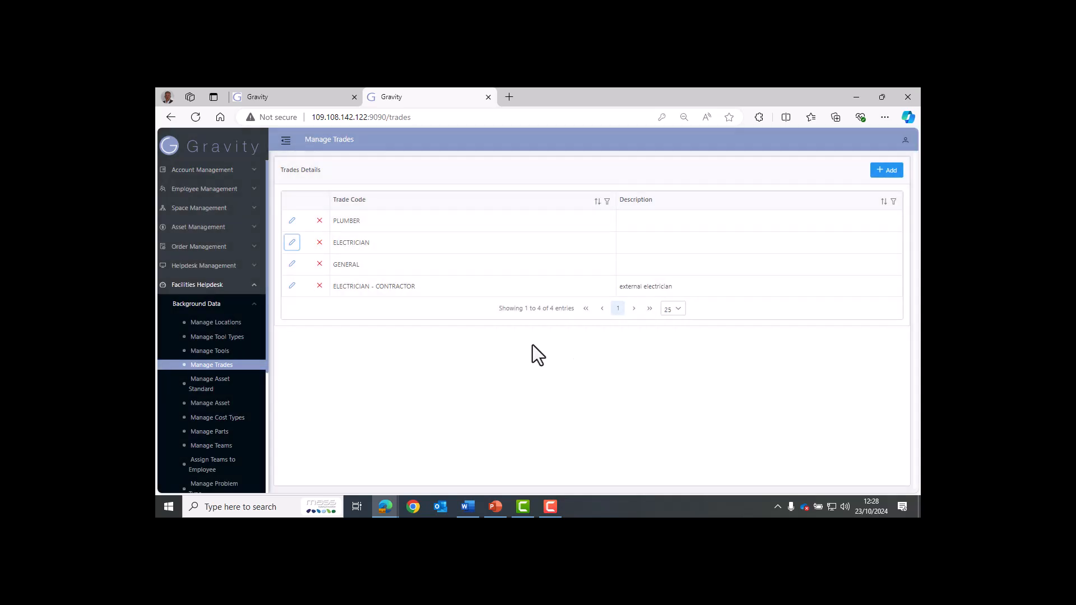
- Review the General Maintenance team's code, description and highlight colour, then close the record without saving
{"action": "left_click", "coordinate": [219, 449]}
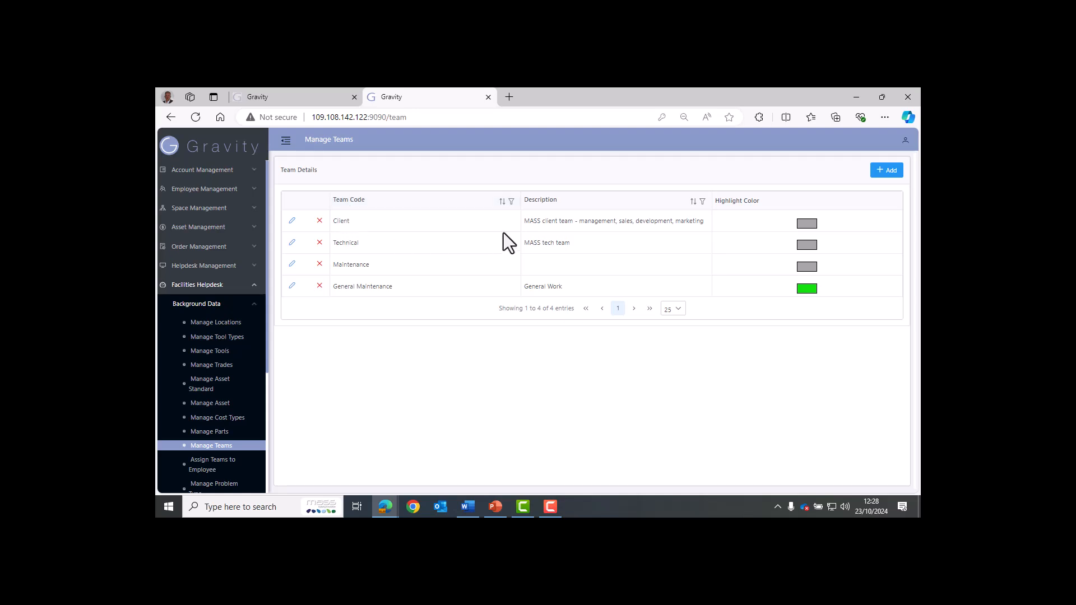
{"action": "left_click", "coordinate": [292, 286]}
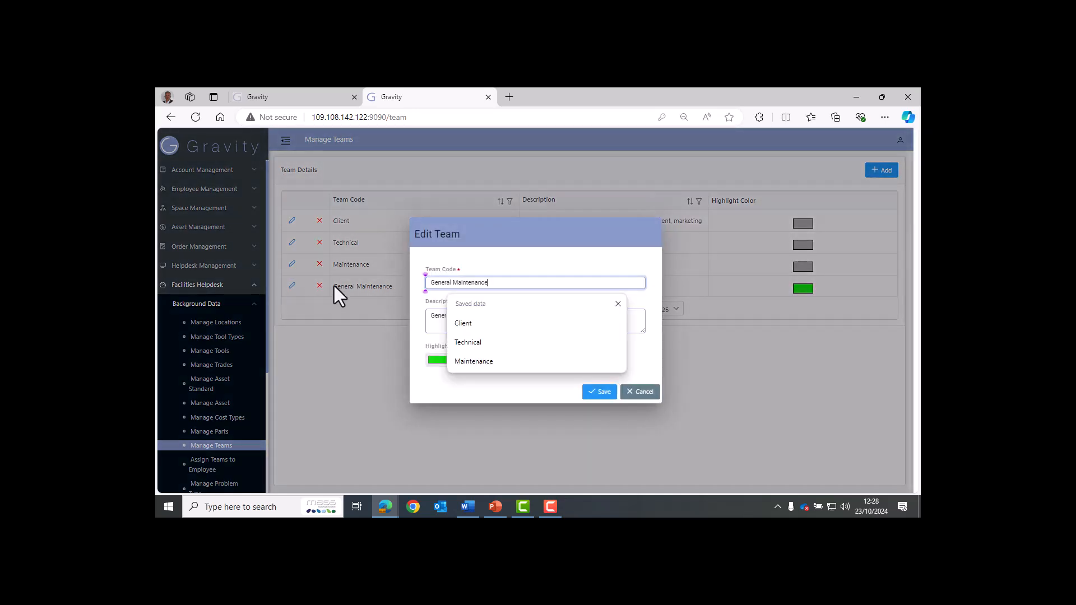
{"action": "left_click", "coordinate": [560, 258]}
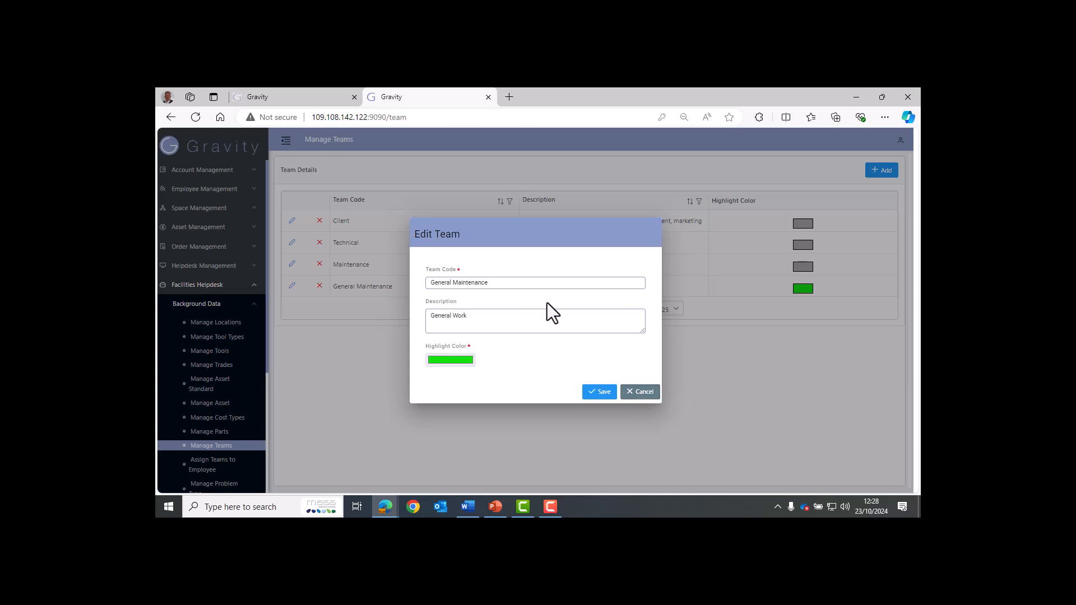
{"action": "left_click", "coordinate": [640, 392]}
{"action": "left_click", "coordinate": [568, 334]}
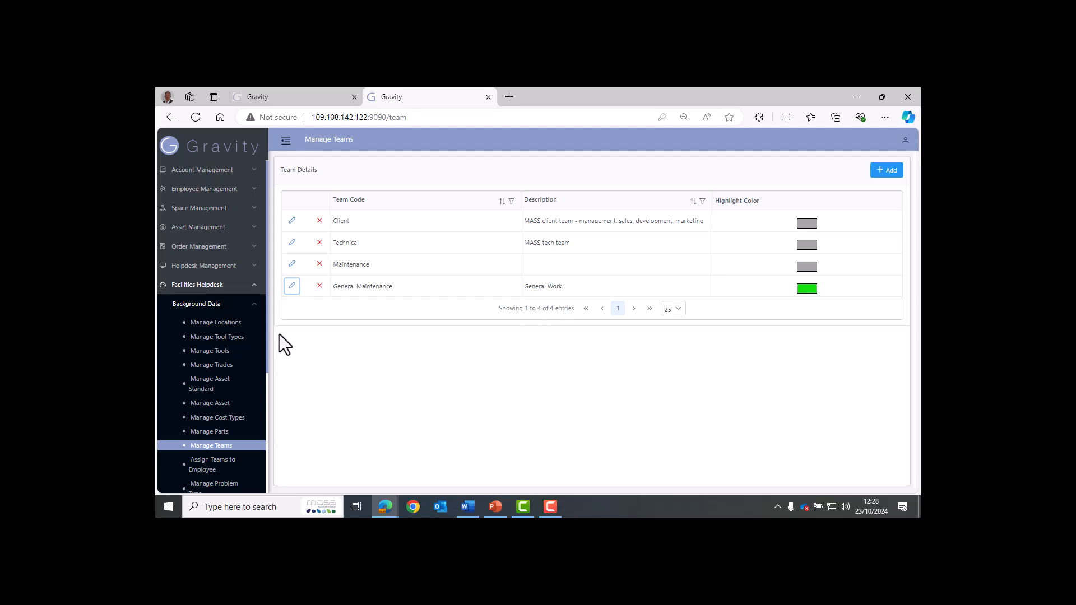
- Open the Define Employee list under Employee Management
{"action": "scroll", "coordinate": [216, 443], "scroll_direction": "down", "scroll_amount": 3}
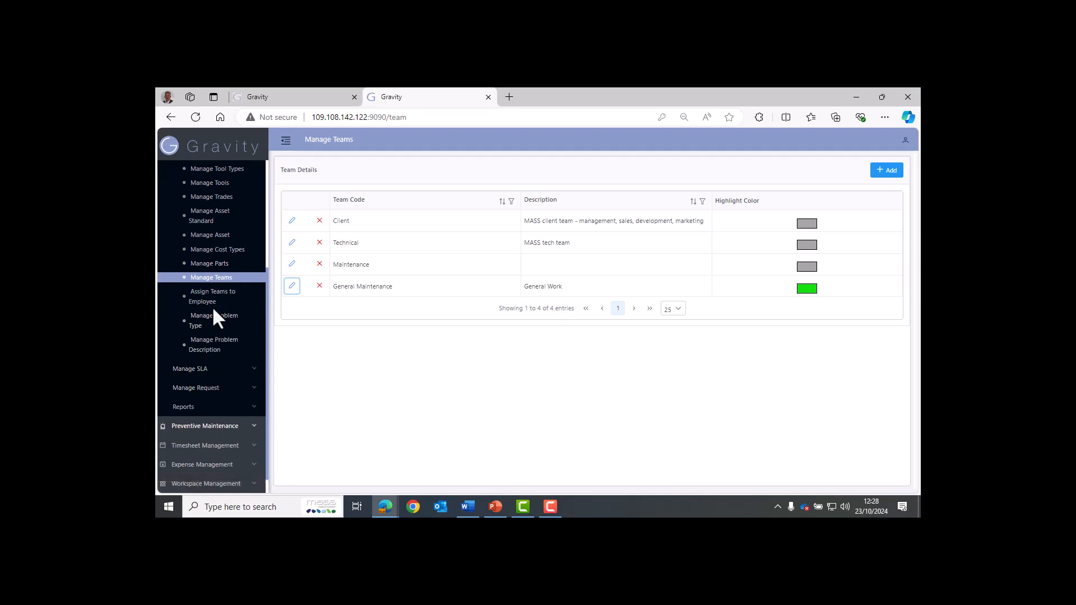
{"action": "scroll", "coordinate": [215, 311], "scroll_direction": "up", "scroll_amount": 3}
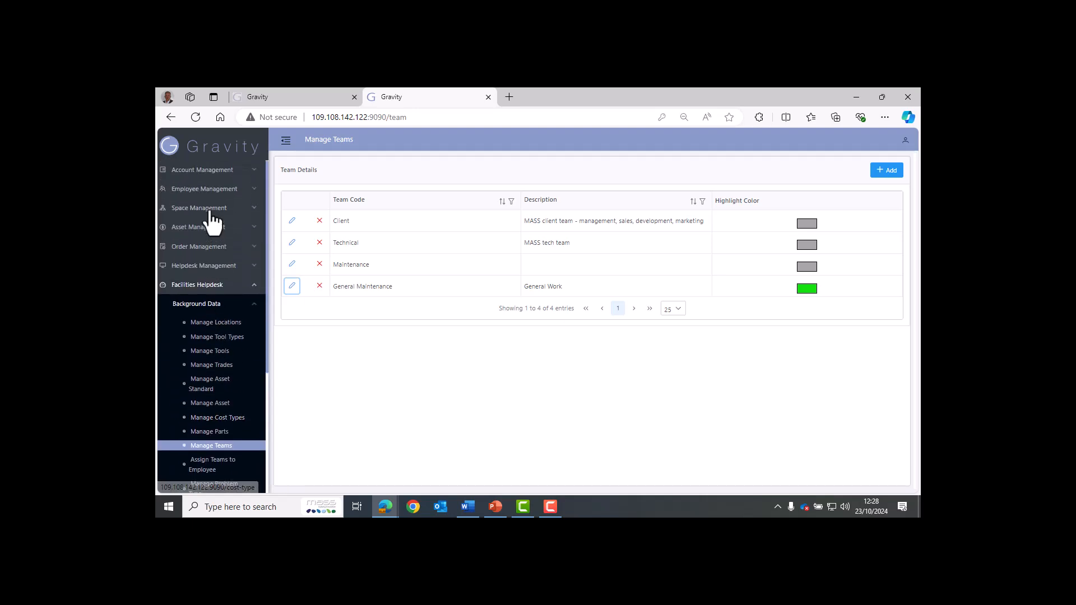
{"action": "left_click", "coordinate": [211, 190]}
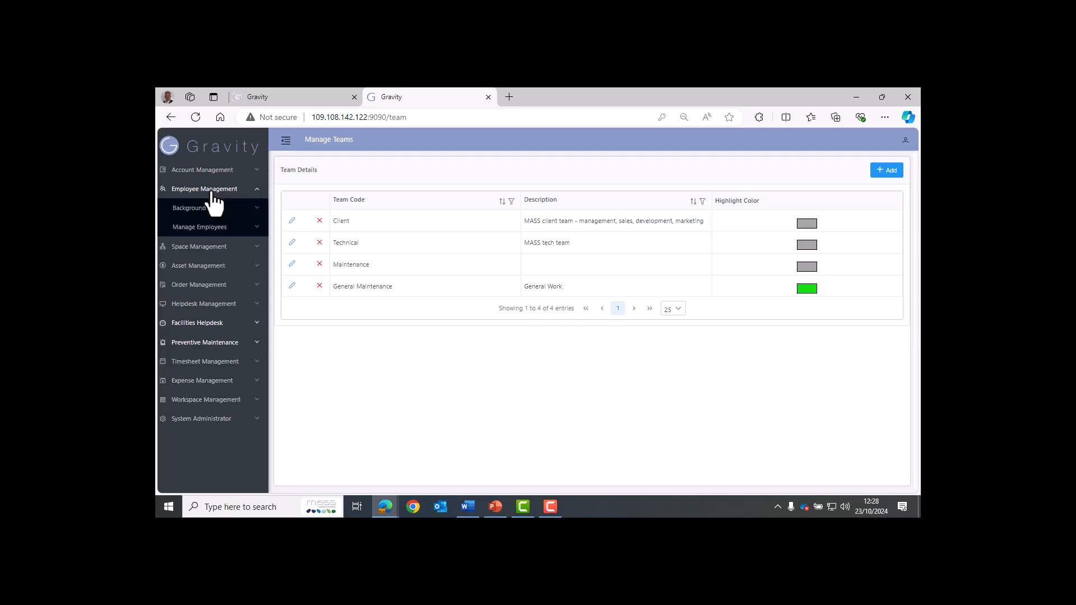
{"action": "left_click", "coordinate": [213, 235]}
{"action": "left_click", "coordinate": [216, 250]}
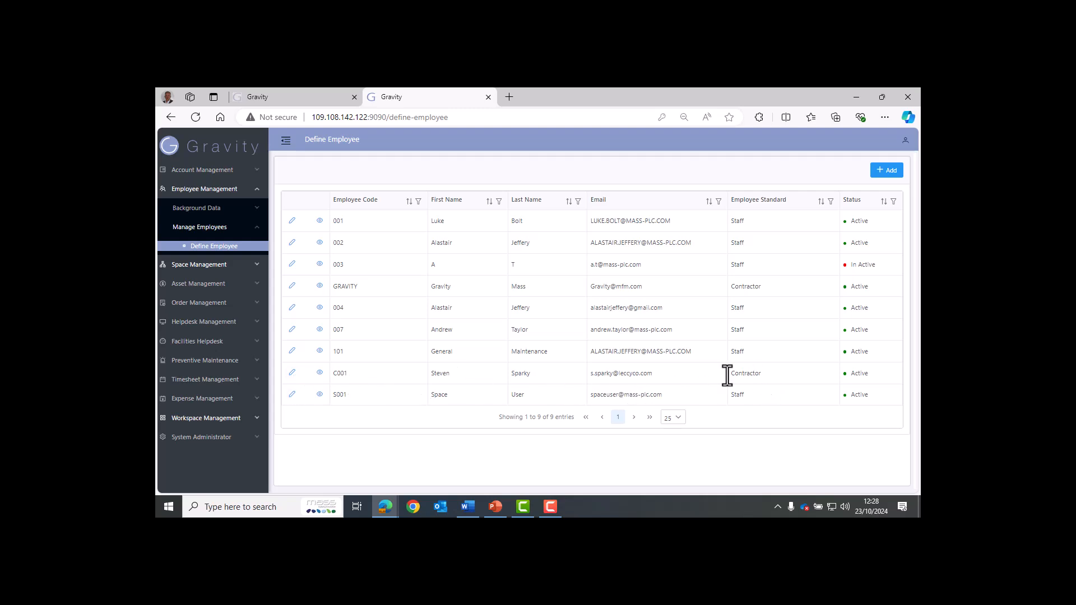
- Examine the last-listed contractor's basic, technician, location, contact and document details, then close the employee record without saving
{"action": "left_click", "coordinate": [292, 373]}
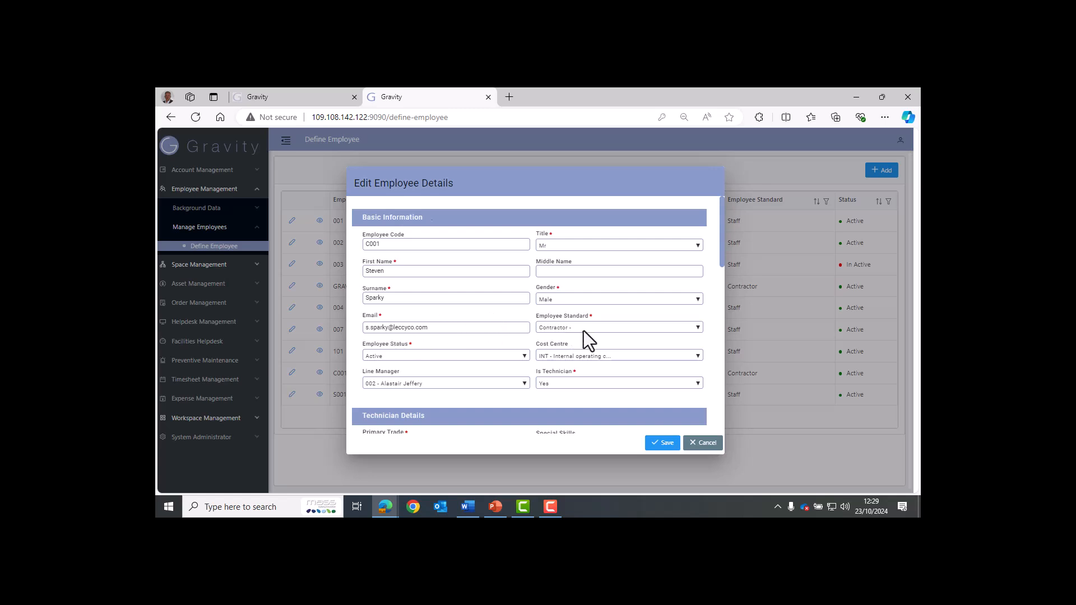
{"action": "scroll", "coordinate": [541, 353], "scroll_direction": "down", "scroll_amount": 2}
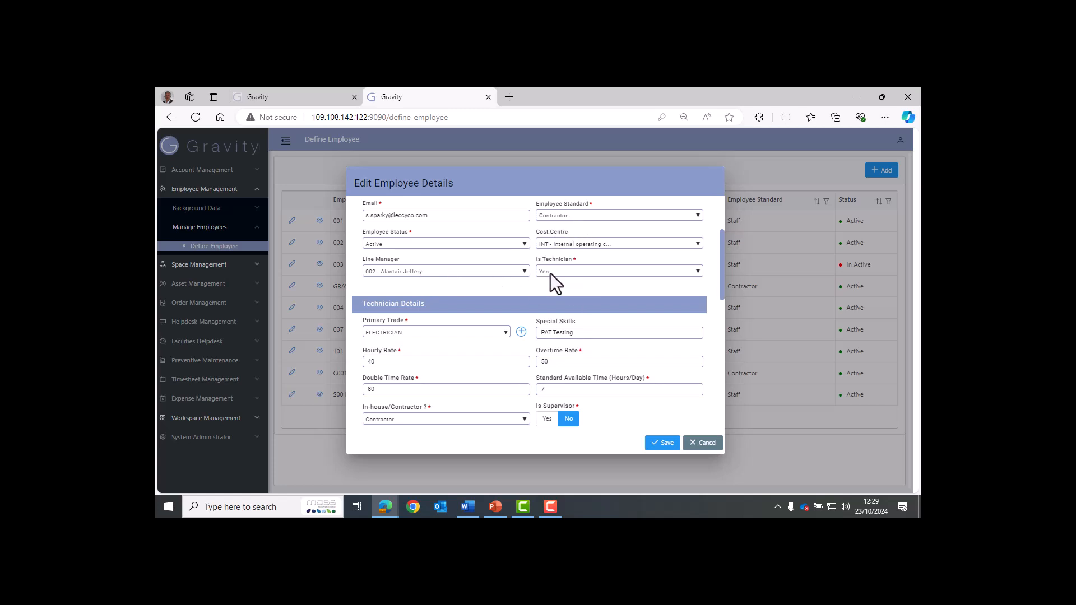
{"action": "scroll", "coordinate": [540, 312], "scroll_direction": "down", "scroll_amount": 2}
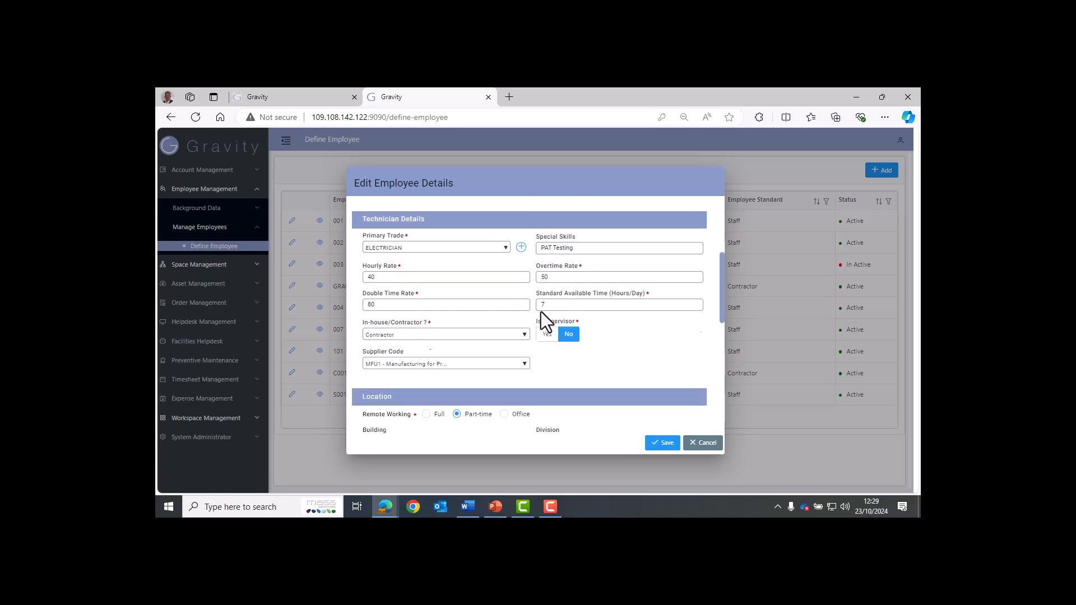
{"action": "scroll", "coordinate": [533, 291], "scroll_direction": "up", "scroll_amount": 1}
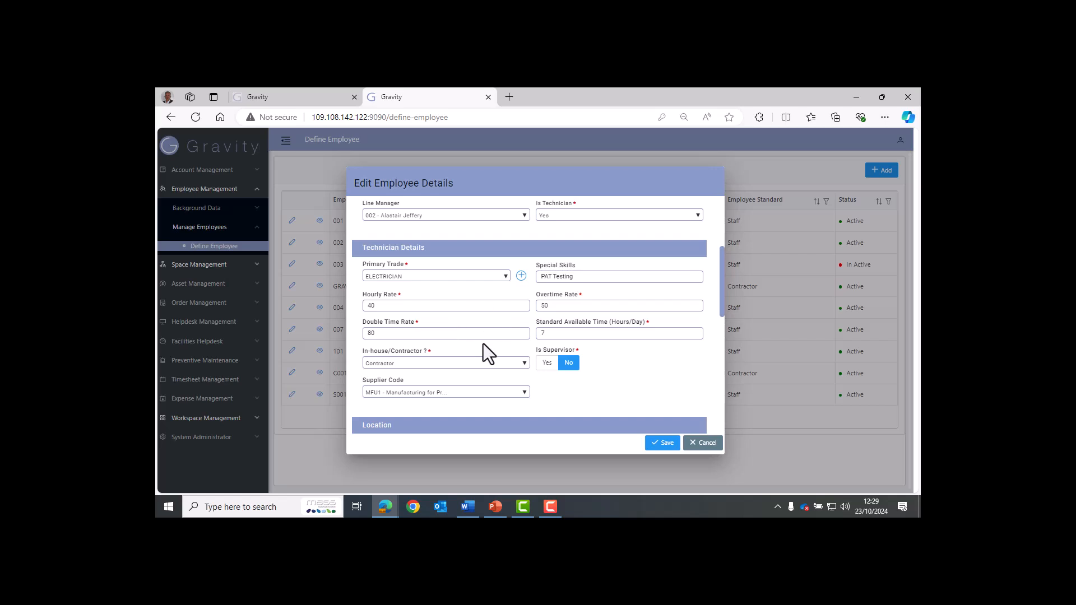
{"action": "scroll", "coordinate": [483, 344], "scroll_direction": "down", "scroll_amount": 5}
{"action": "scroll", "coordinate": [483, 344], "scroll_direction": "up", "scroll_amount": 1}
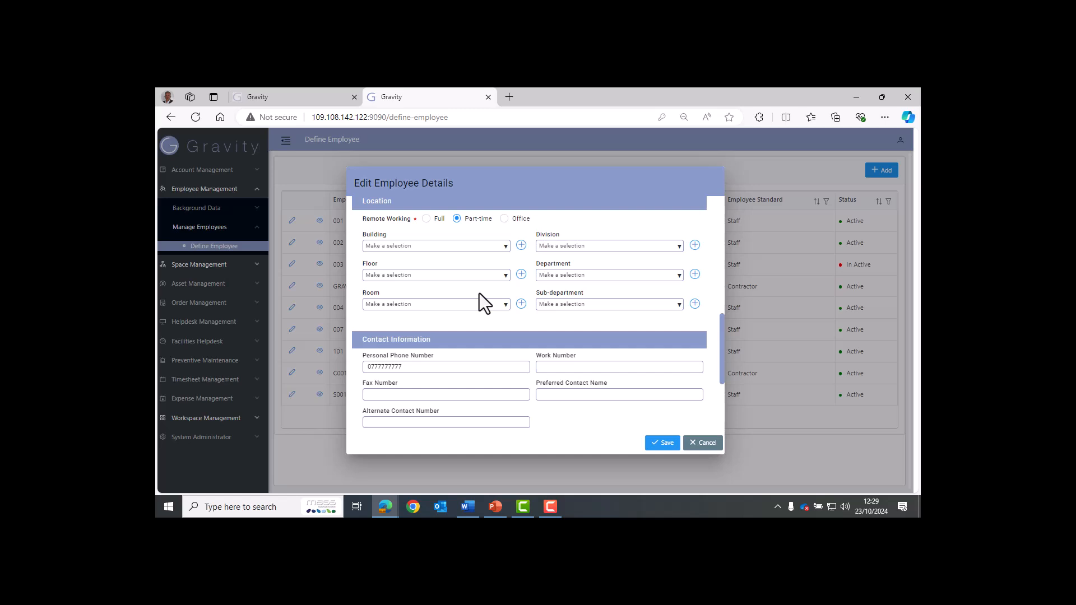
{"action": "scroll", "coordinate": [479, 294], "scroll_direction": "down", "scroll_amount": 1}
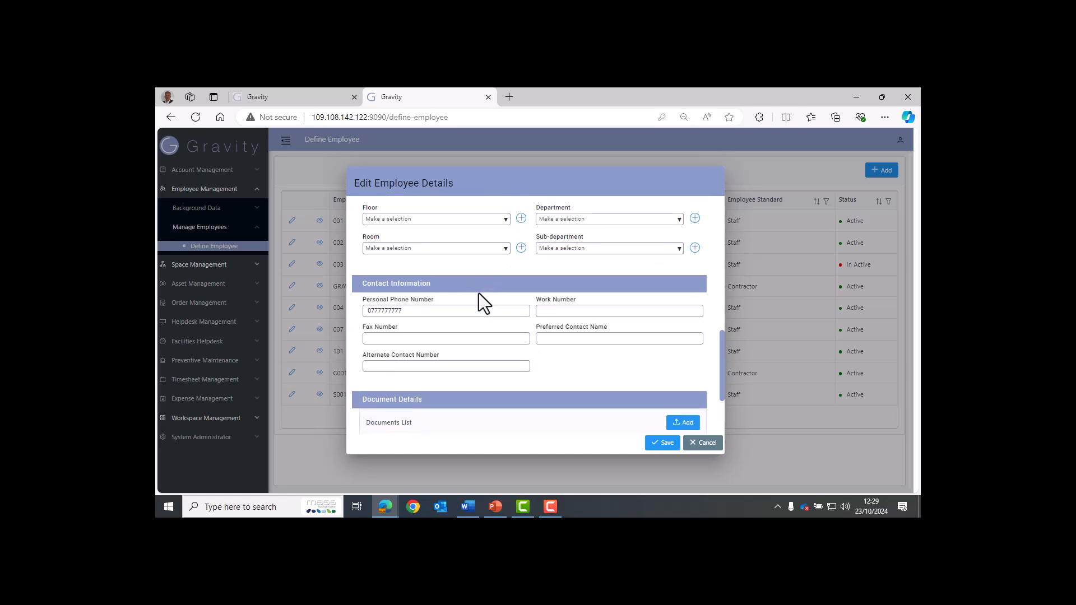
{"action": "scroll", "coordinate": [406, 347], "scroll_direction": "down", "scroll_amount": 2}
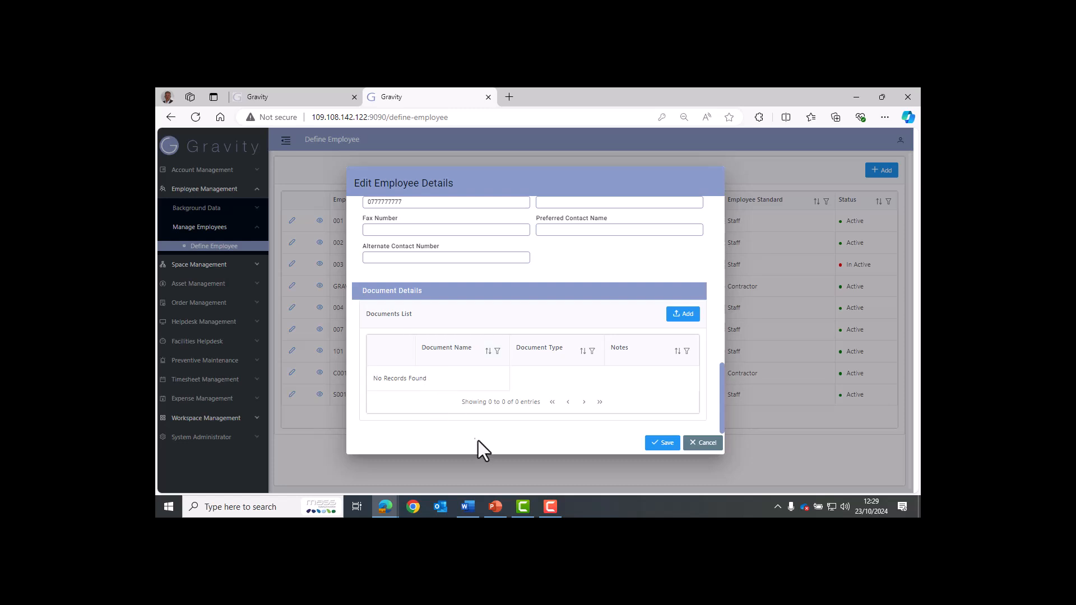
{"action": "left_click", "coordinate": [702, 443]}
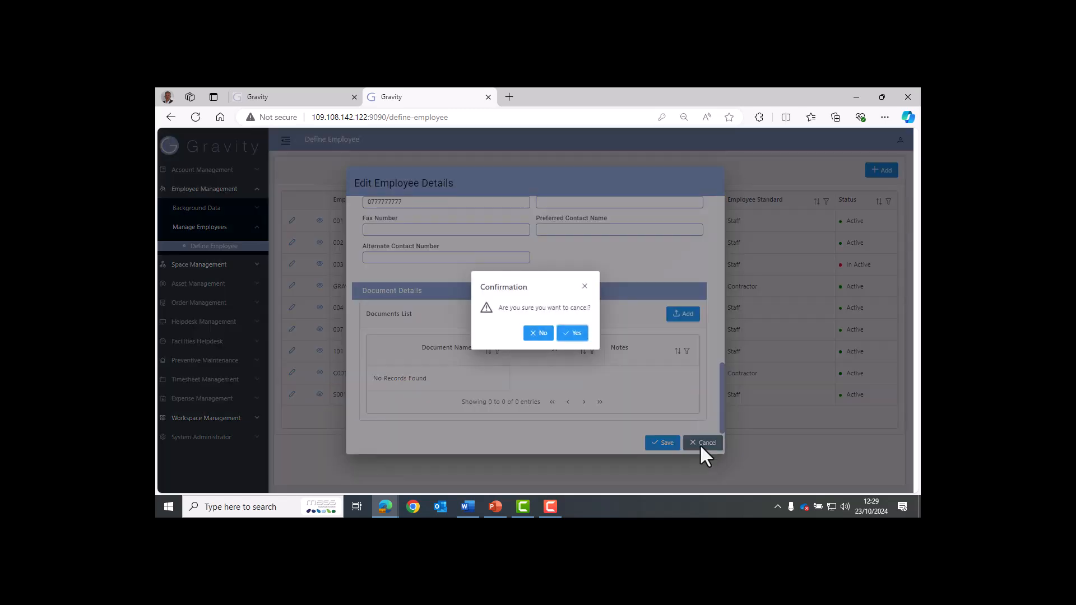
{"action": "left_click", "coordinate": [574, 334]}
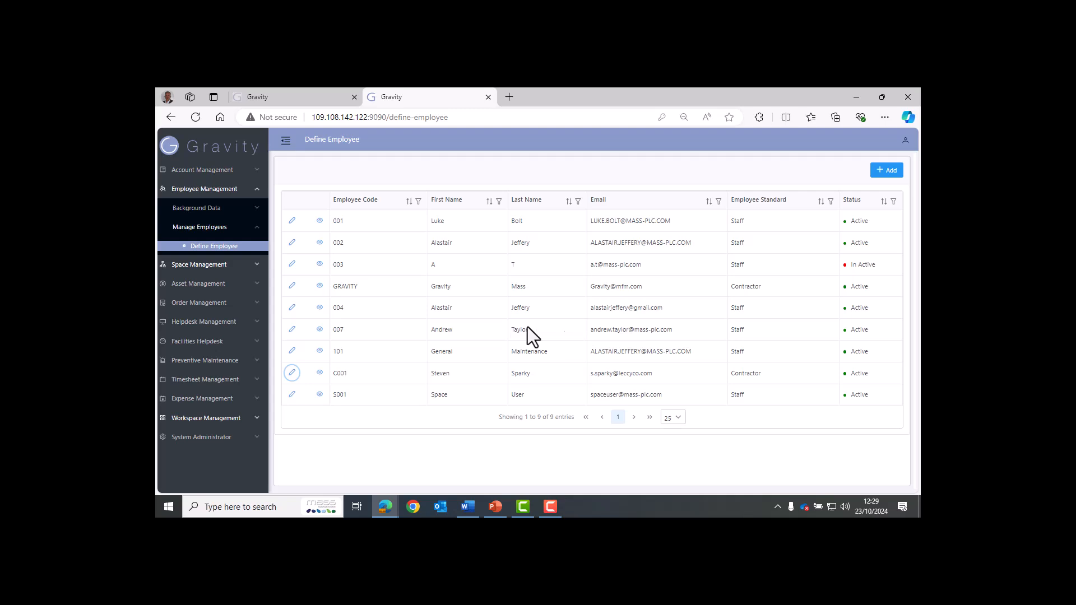
- Show the assigned and available teams for the same contractor in the Facilities Helpdesk's Assign Teams to Employee page
{"action": "left_click", "coordinate": [198, 343]}
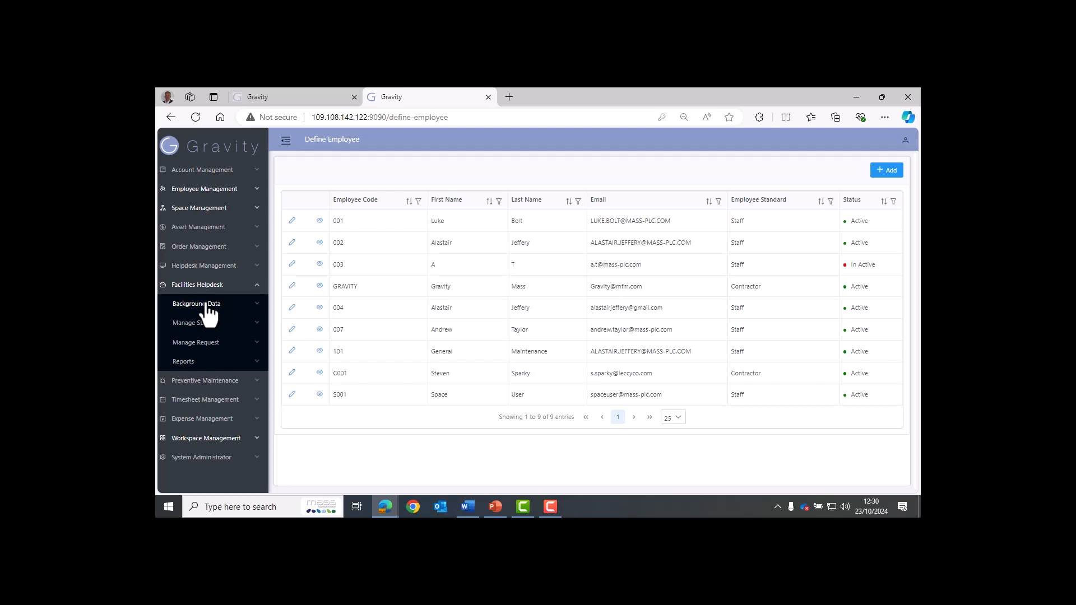
{"action": "left_click", "coordinate": [205, 306]}
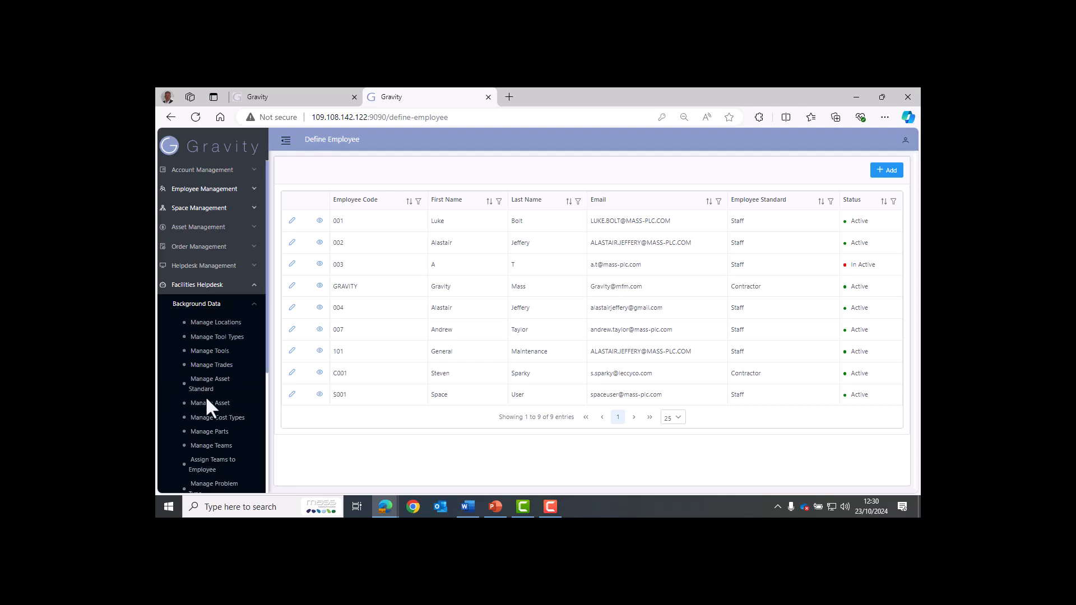
{"action": "left_click", "coordinate": [212, 469]}
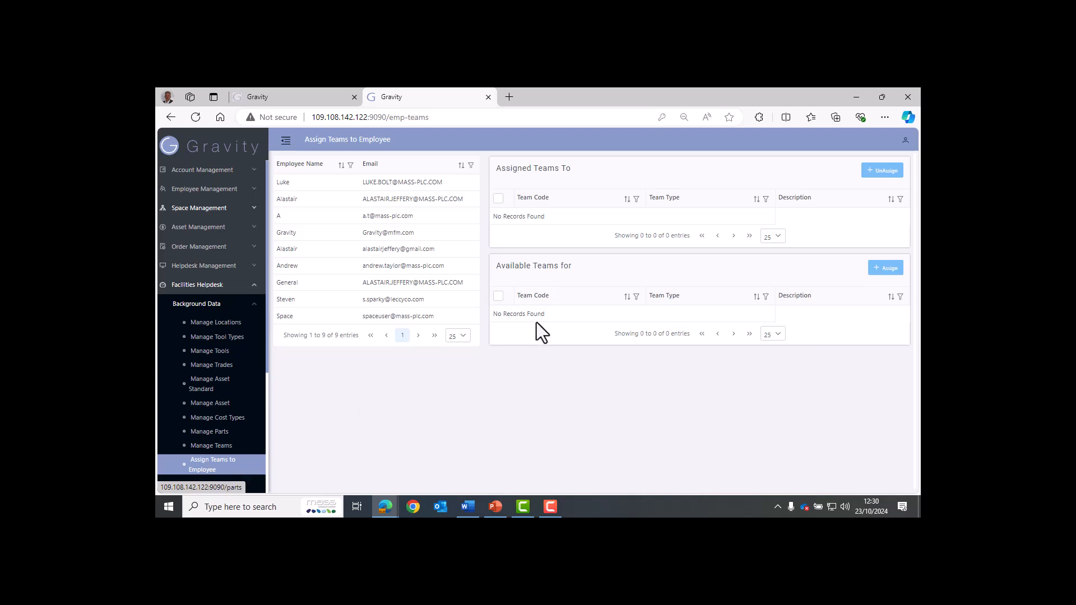
{"action": "left_click", "coordinate": [326, 311]}
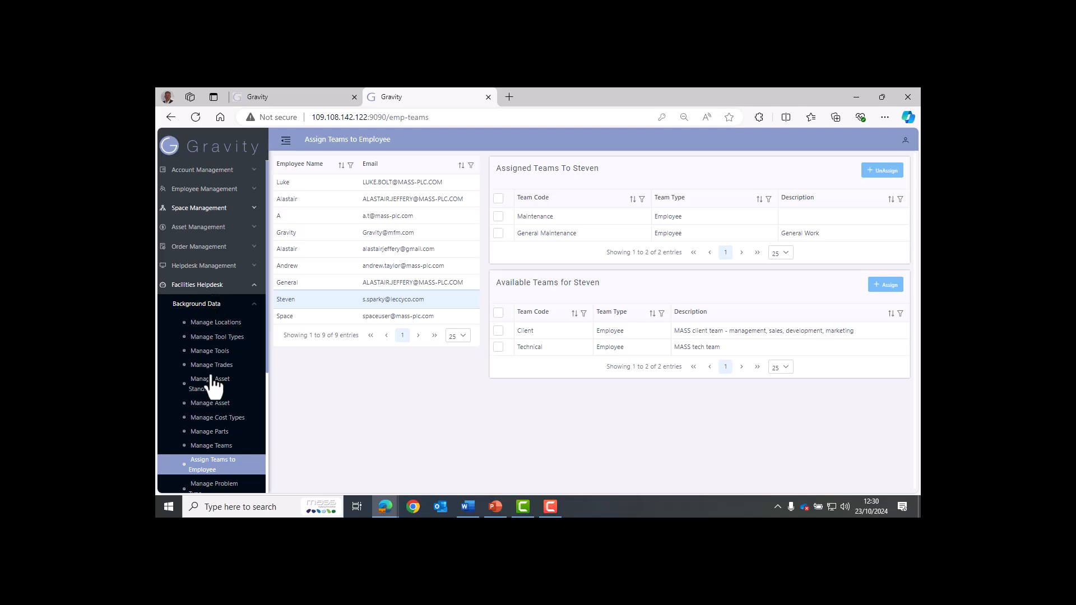
- View the details of the Electrical problem type under General Maintenance in Manage Problem Type
{"action": "scroll", "coordinate": [213, 401], "scroll_direction": "down", "scroll_amount": 1}
{"action": "scroll", "coordinate": [213, 399], "scroll_direction": "down", "scroll_amount": 2}
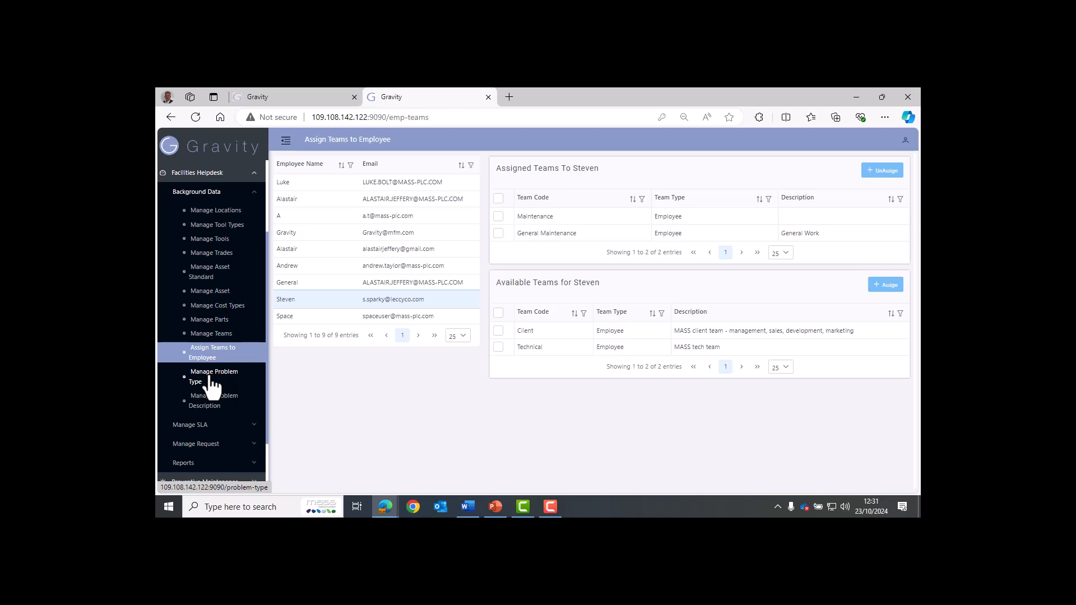
{"action": "left_click", "coordinate": [212, 378]}
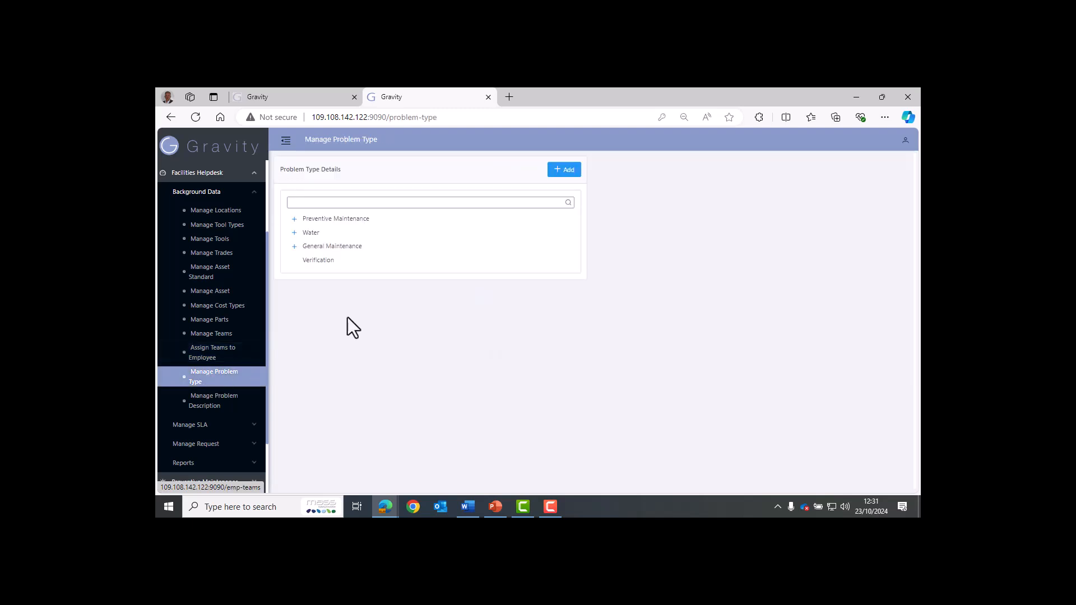
{"action": "left_click", "coordinate": [294, 247]}
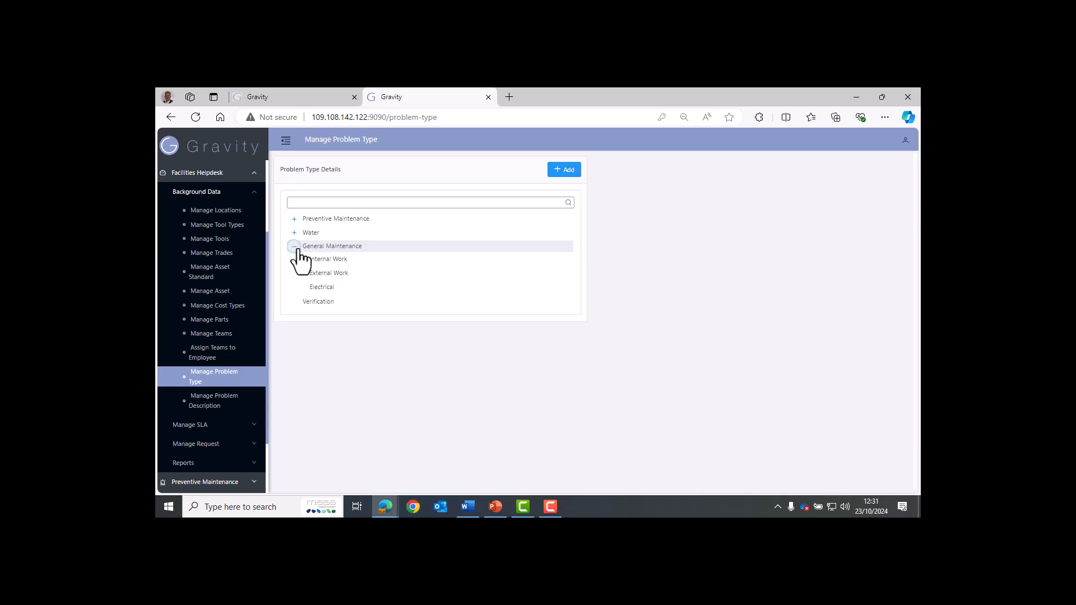
{"action": "left_click", "coordinate": [323, 287]}
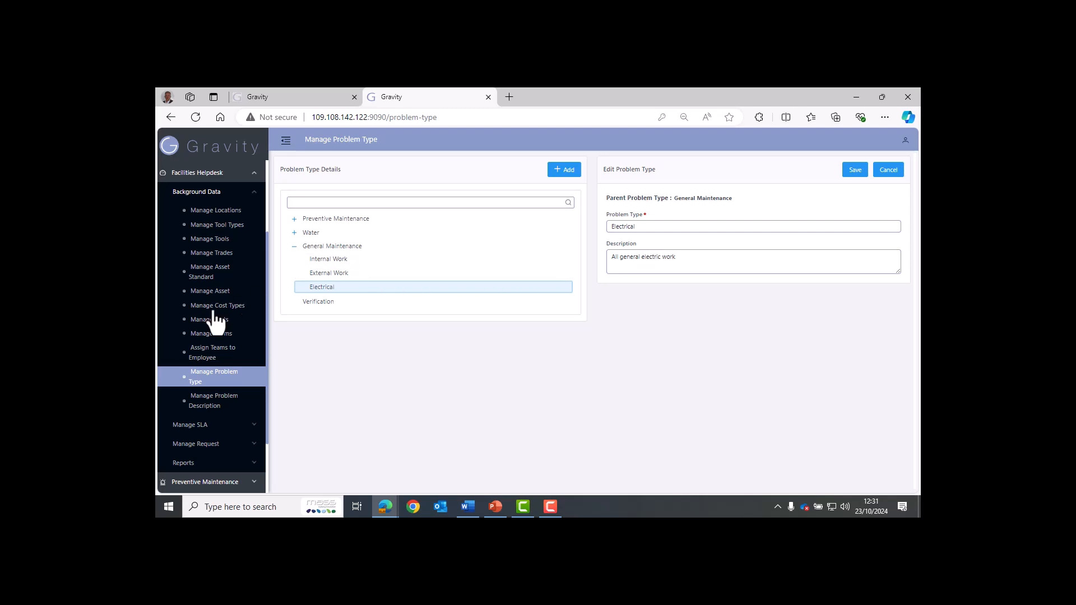
- Open a fresh Log a Request form under the Facilities Helpdesk's request management
{"action": "left_click", "coordinate": [211, 444]}
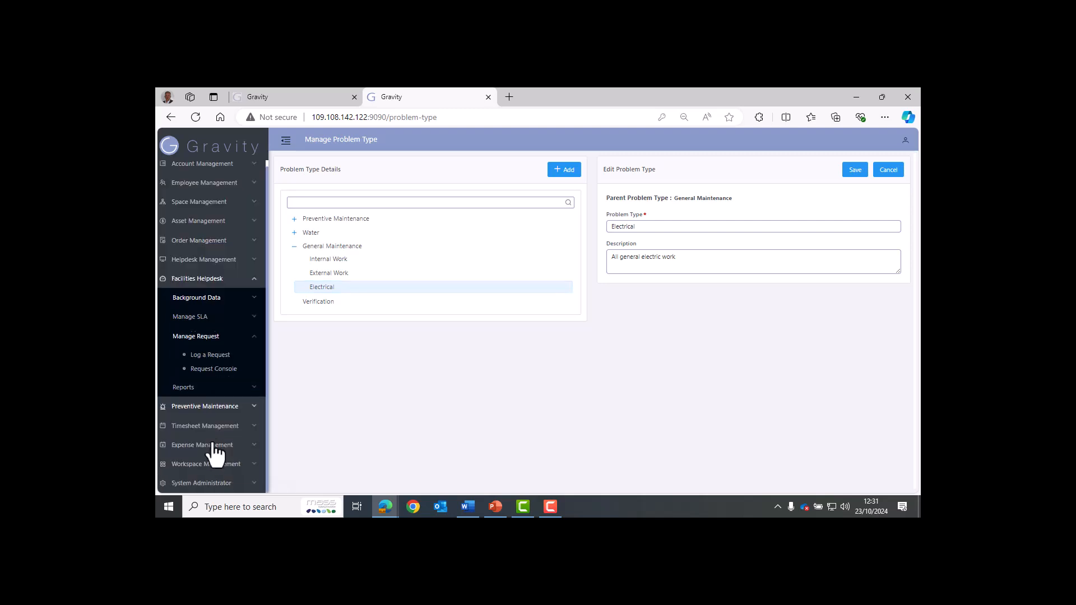
{"action": "left_click", "coordinate": [218, 357]}
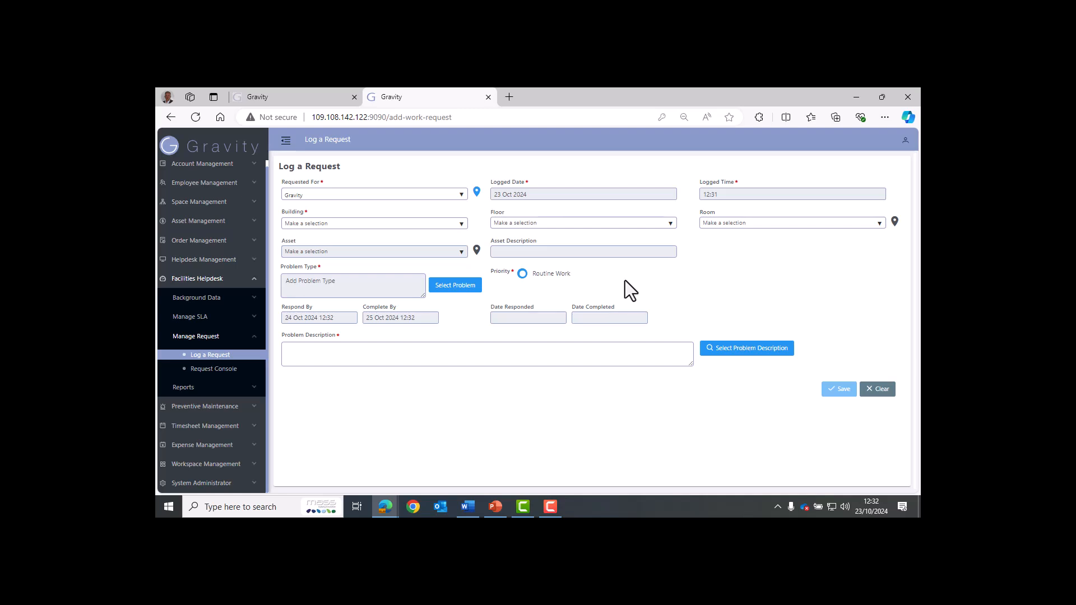
{"action": "left_click", "coordinate": [210, 357]}
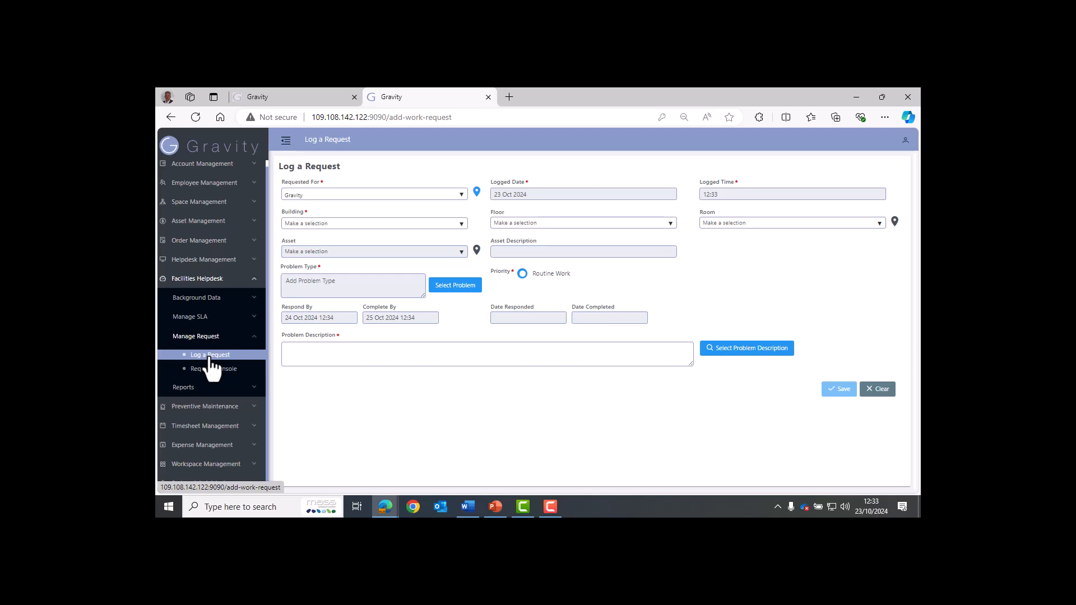
- Set the request's location to building INN TEST - Innovation House, floor INN TEST - GRD - Ground and room INN TEST - GRD - 1 - 1
{"action": "left_click", "coordinate": [400, 224]}
{"action": "left_click", "coordinate": [371, 243]}
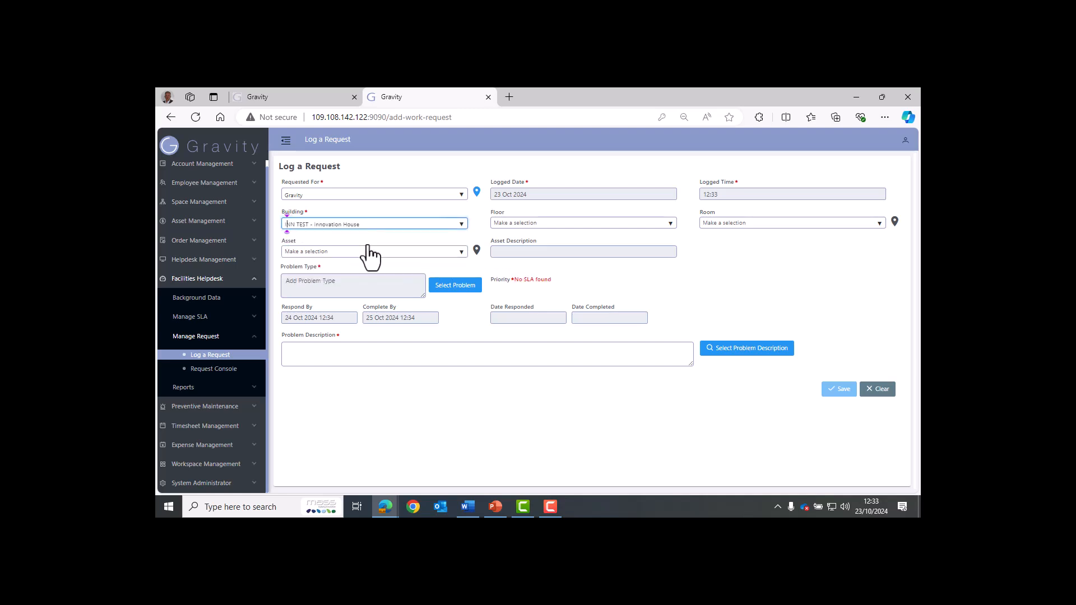
{"action": "left_click", "coordinate": [536, 225]}
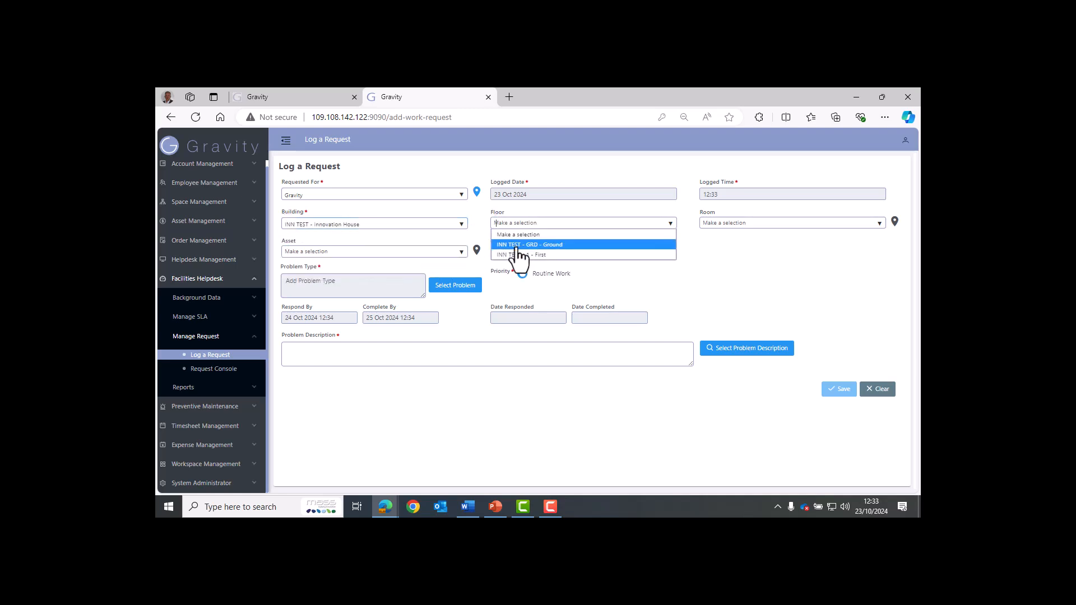
{"action": "left_click", "coordinate": [531, 245]}
{"action": "left_click", "coordinate": [738, 223]}
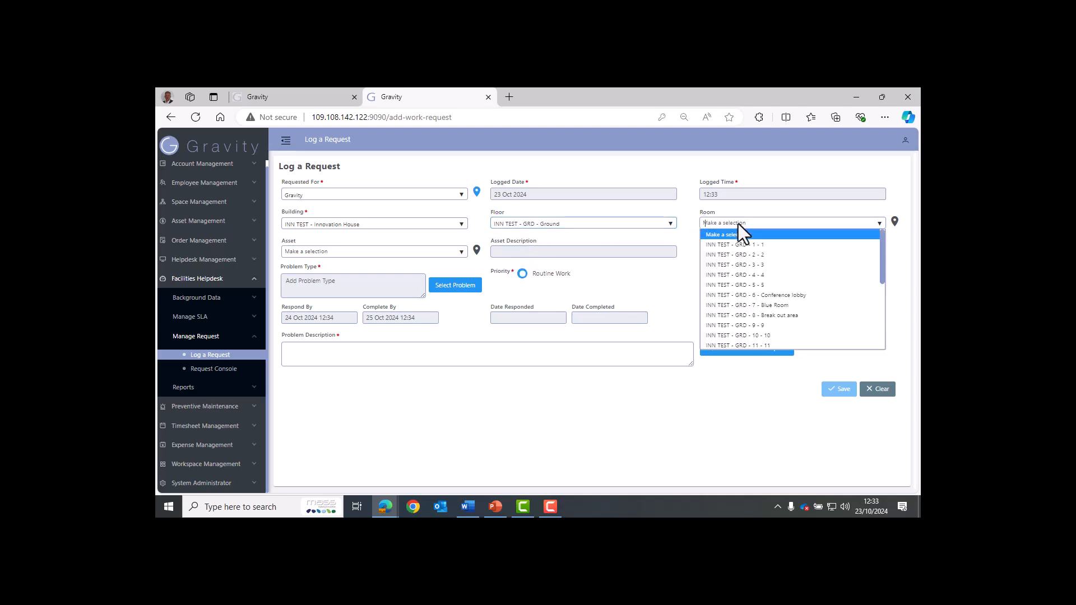
{"action": "scroll", "coordinate": [804, 336], "scroll_direction": "down", "scroll_amount": 1}
{"action": "scroll", "coordinate": [803, 339], "scroll_direction": "down", "scroll_amount": 5}
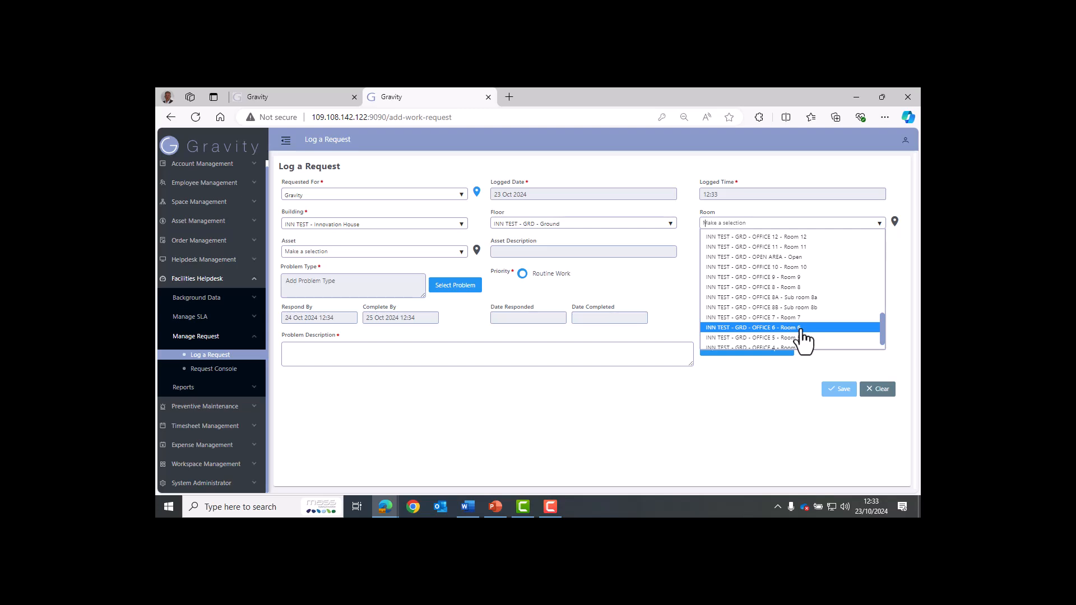
{"action": "scroll", "coordinate": [803, 339], "scroll_direction": "up", "scroll_amount": 5}
{"action": "scroll", "coordinate": [802, 339], "scroll_direction": "up", "scroll_amount": 5}
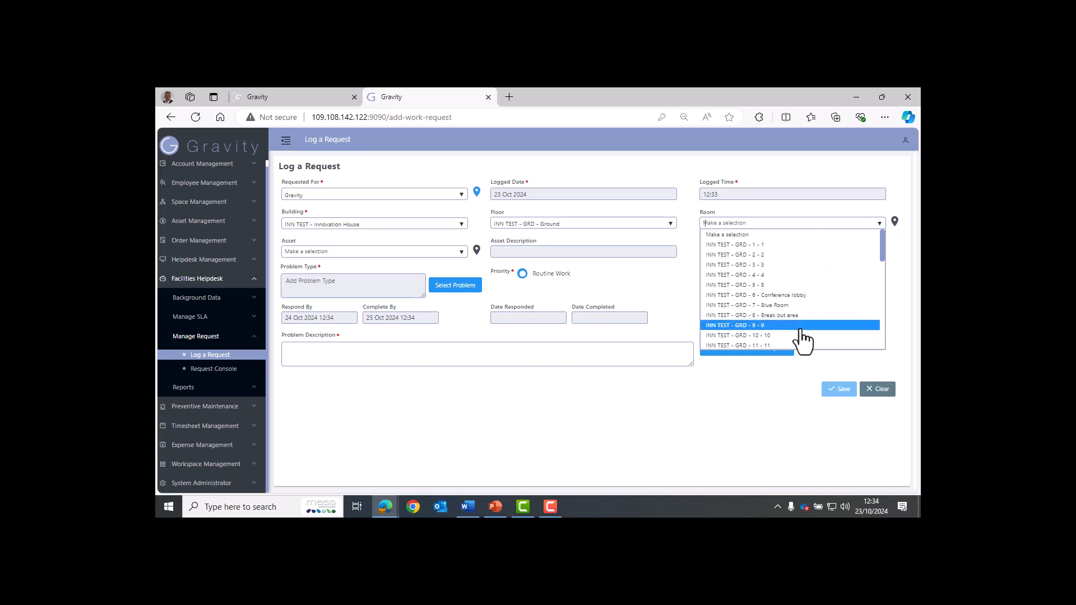
{"action": "left_click", "coordinate": [786, 245]}
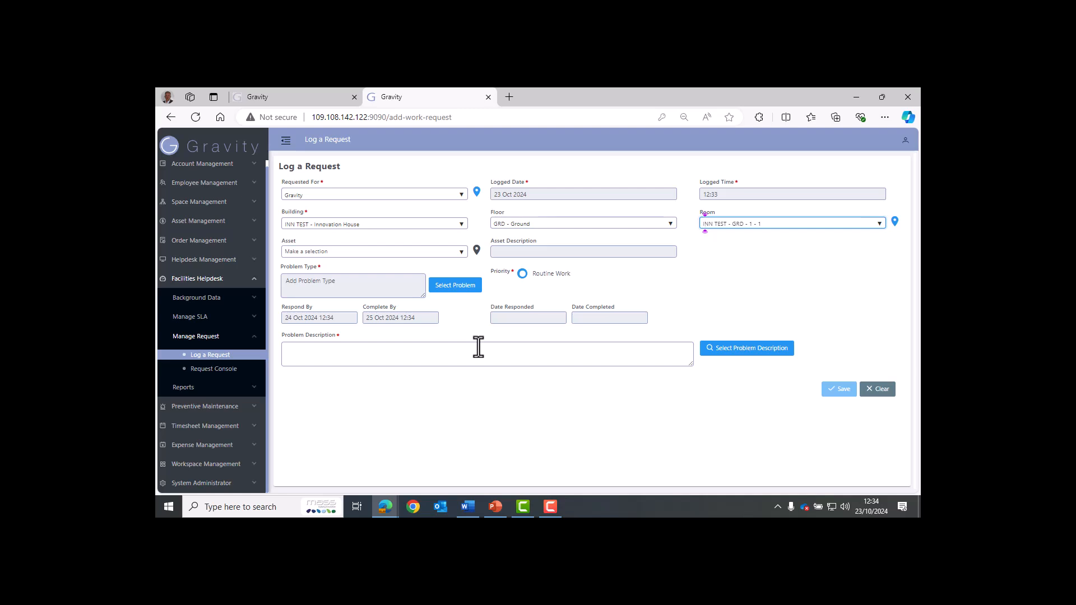
- Insert the predefined problem description General Maintenance Issue and set the problem type to Electrical under General Maintenance
{"action": "left_click", "coordinate": [731, 350]}
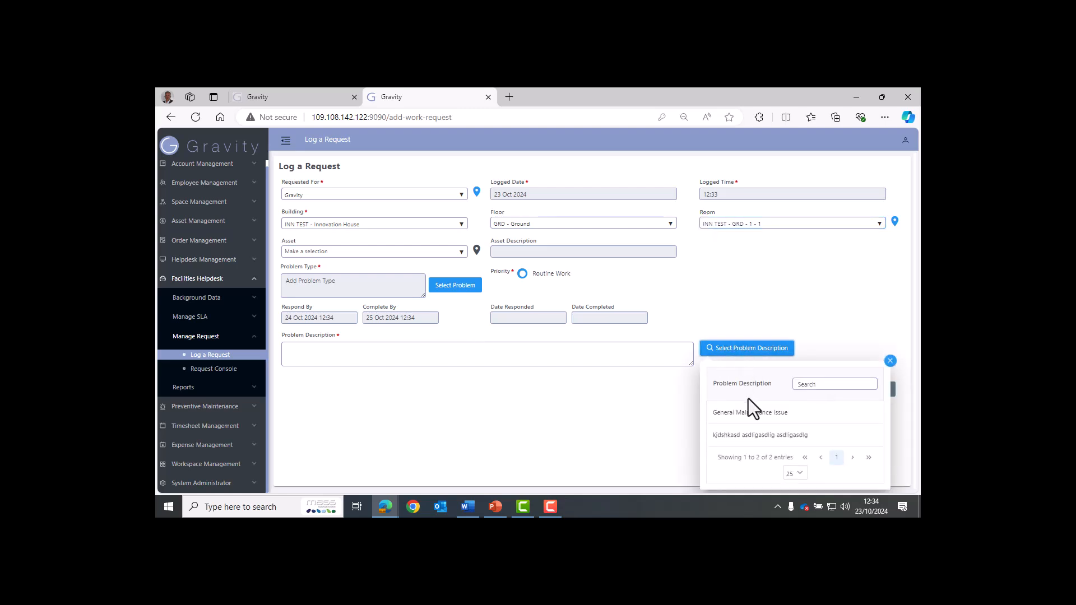
{"action": "left_click", "coordinate": [751, 413]}
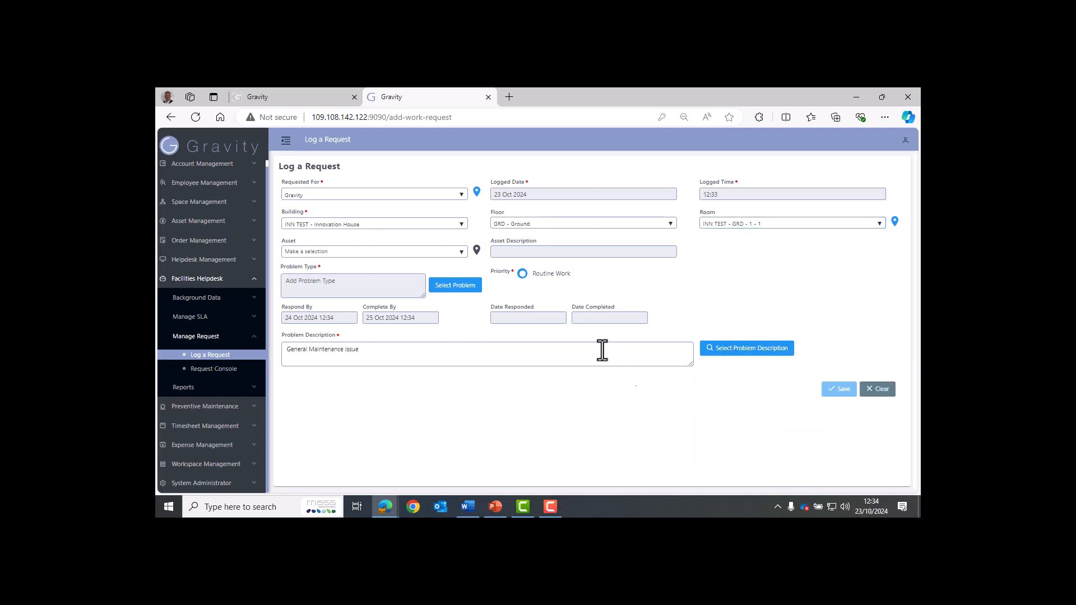
{"action": "left_click", "coordinate": [454, 286]}
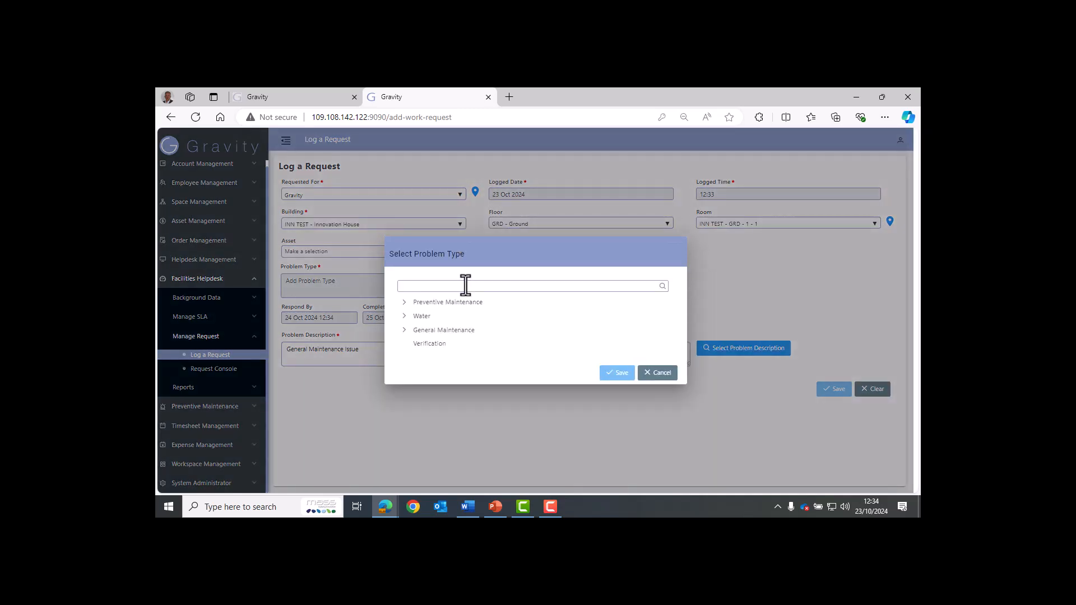
{"action": "left_click", "coordinate": [405, 331]}
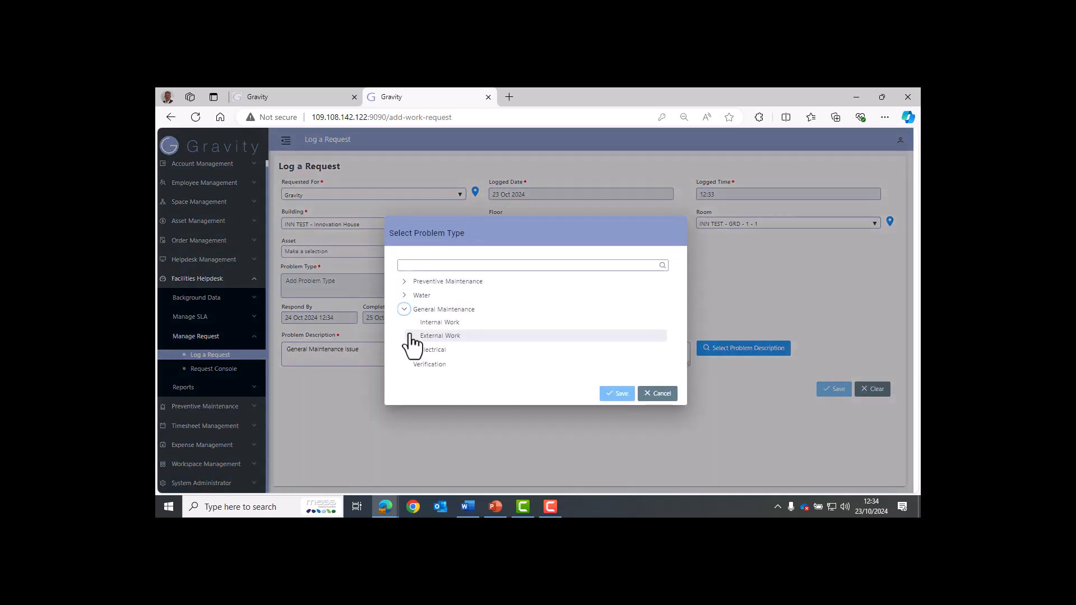
{"action": "left_click", "coordinate": [424, 349]}
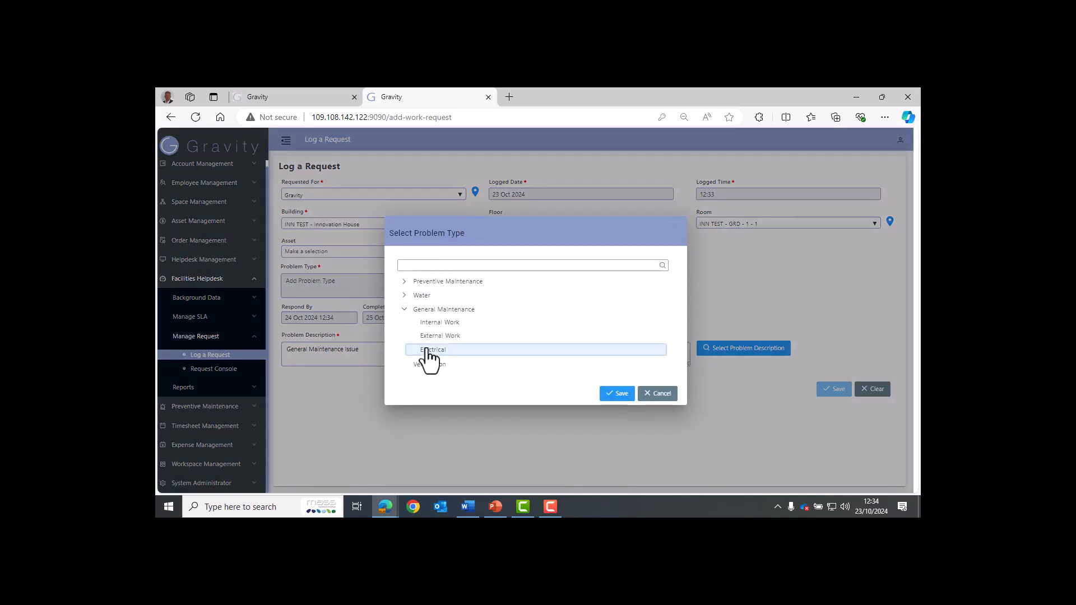
{"action": "left_click", "coordinate": [621, 394]}
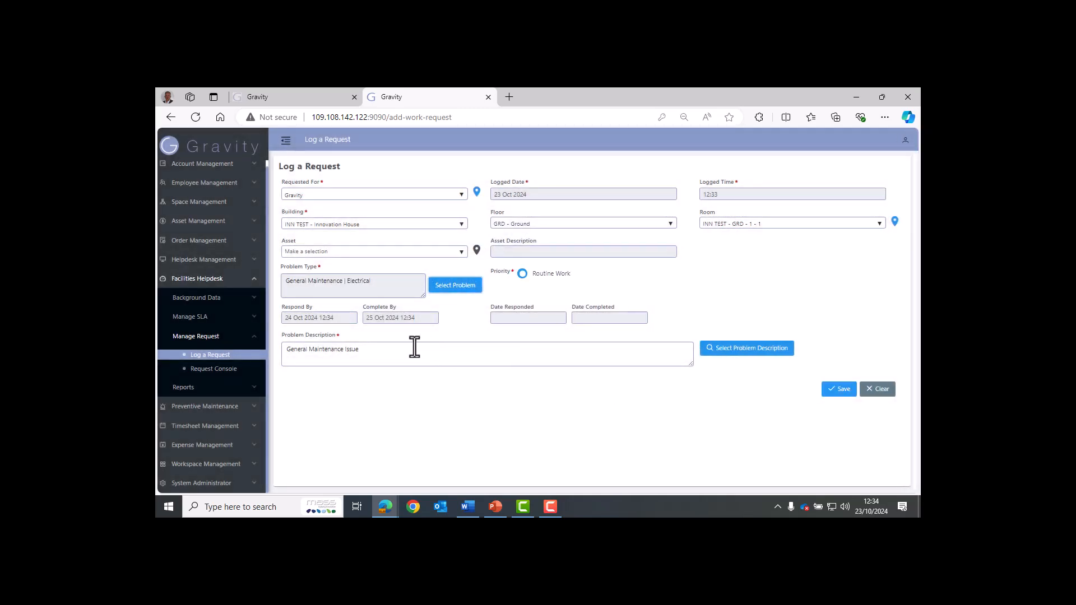
- Replace the problem description with "blown fuse" and save the request, continuing to its details
{"action": "left_click_drag", "start_coordinate": [368, 346], "coordinate": [248, 344]}
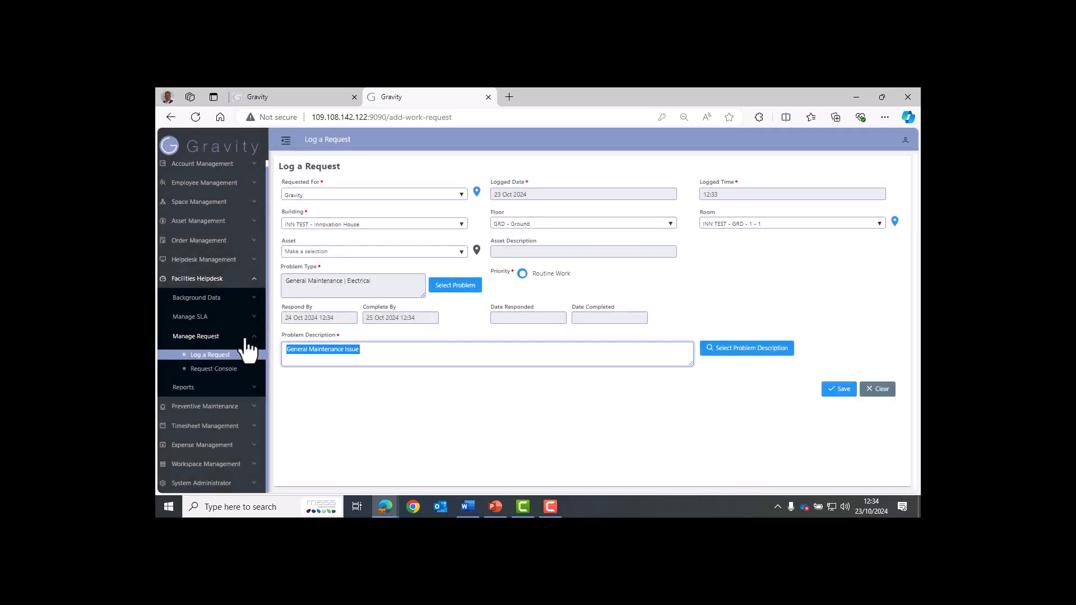
{"action": "key", "text": "BackSpace"}
{"action": "type", "text": "blown"}
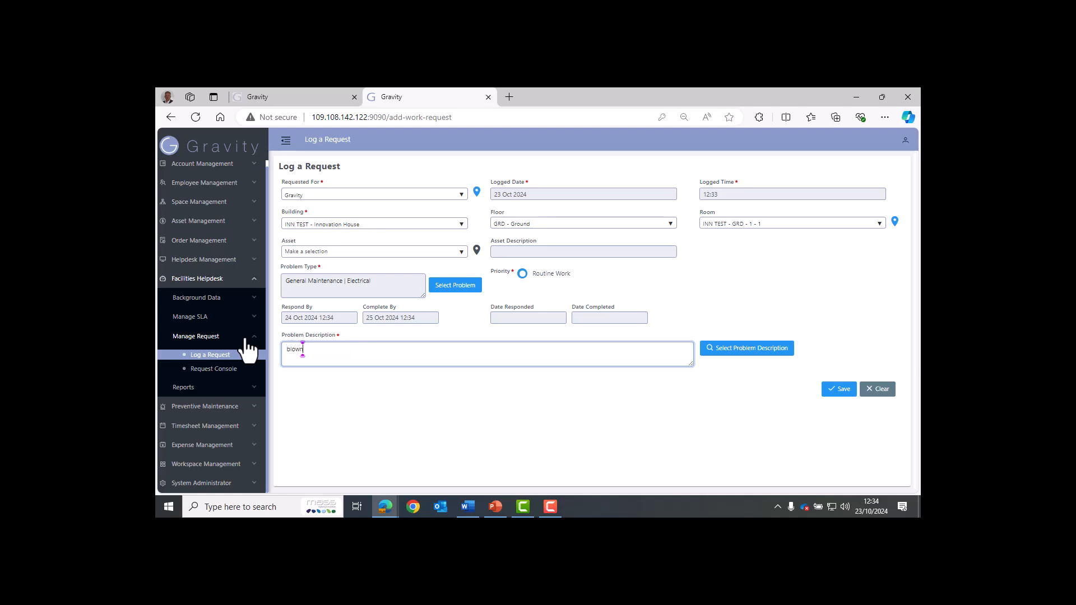
{"action": "type", "text": " fuse"}
{"action": "left_click", "coordinate": [844, 390]}
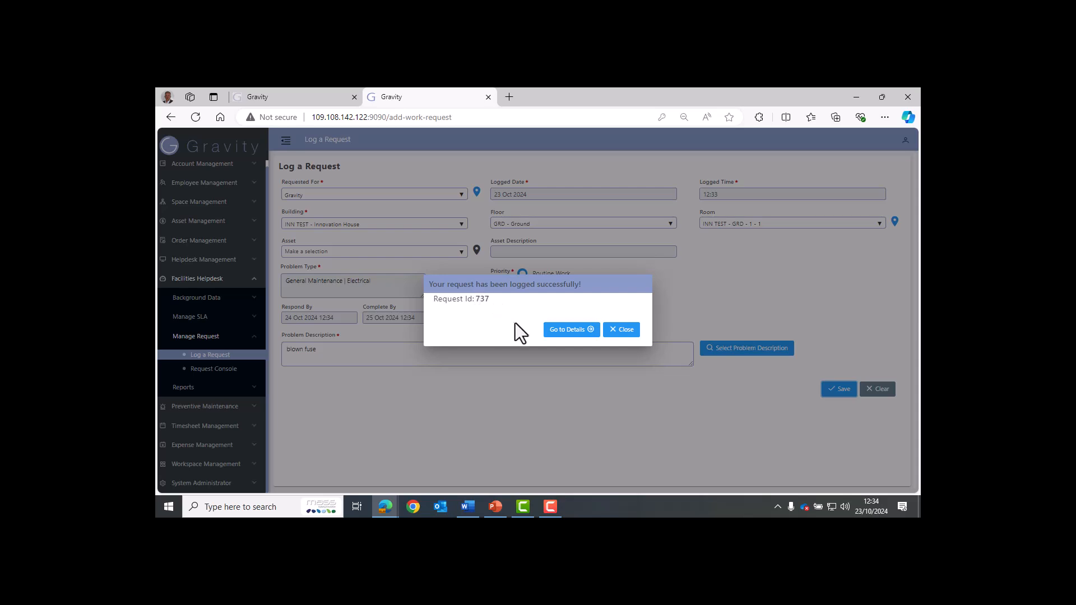
{"action": "left_click", "coordinate": [553, 330]}
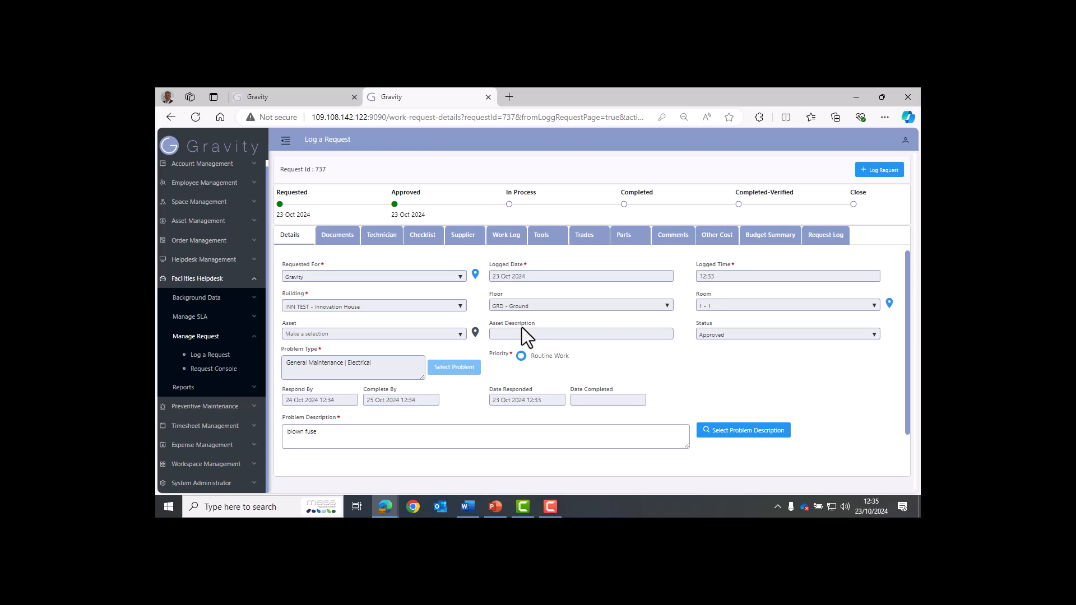
- Filter the Request Console by request ID 737 and open the matching request from the Approved group
{"action": "left_click", "coordinate": [210, 373]}
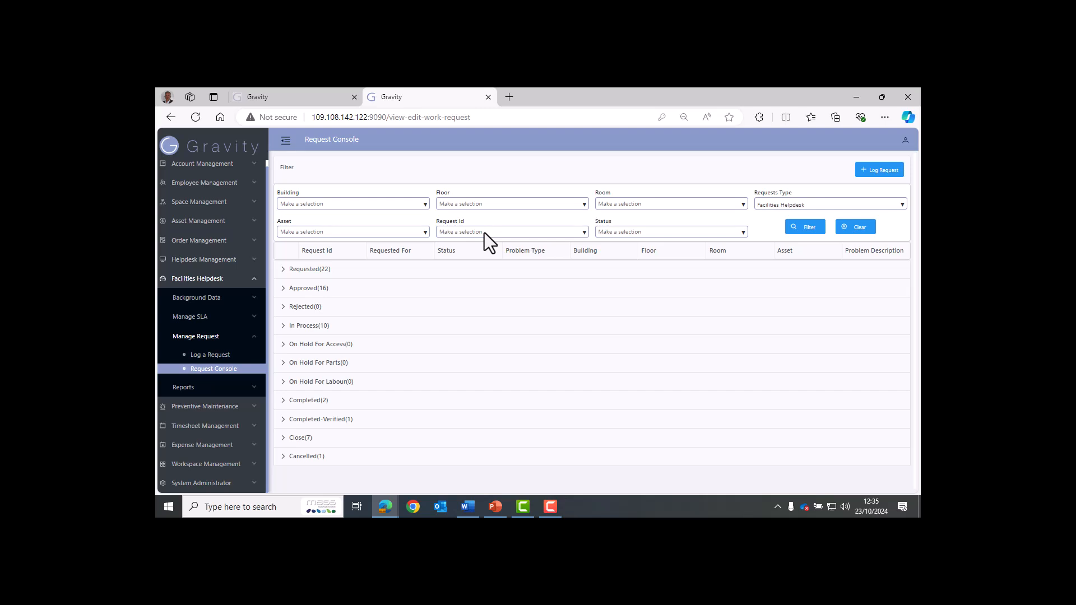
{"action": "left_click", "coordinate": [584, 233]}
{"action": "type", "text": "737"}
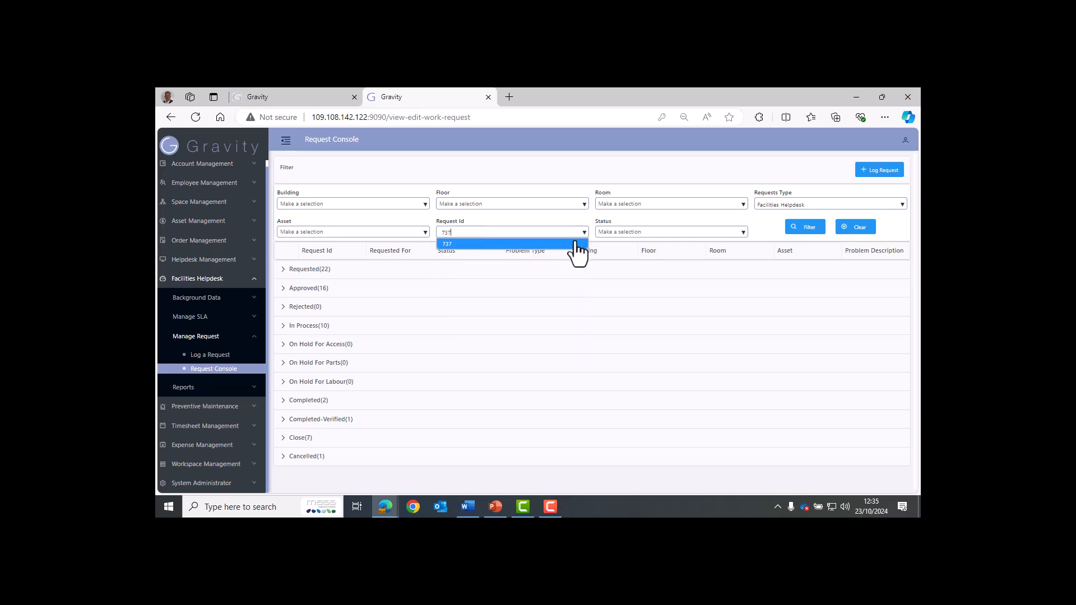
{"action": "left_click", "coordinate": [575, 245]}
{"action": "left_click", "coordinate": [811, 229]}
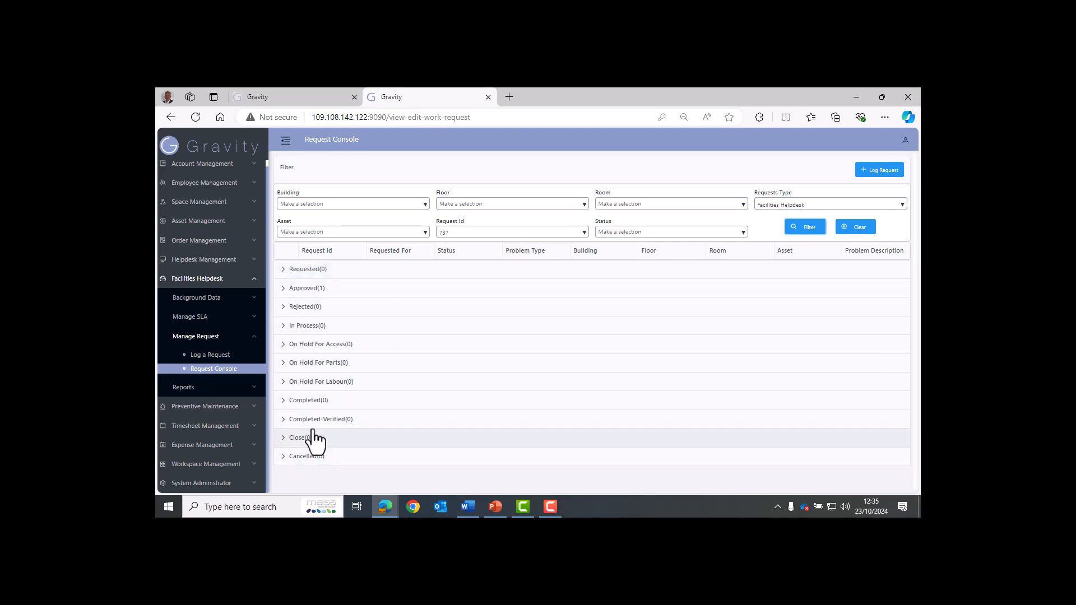
{"action": "left_click", "coordinate": [285, 290]}
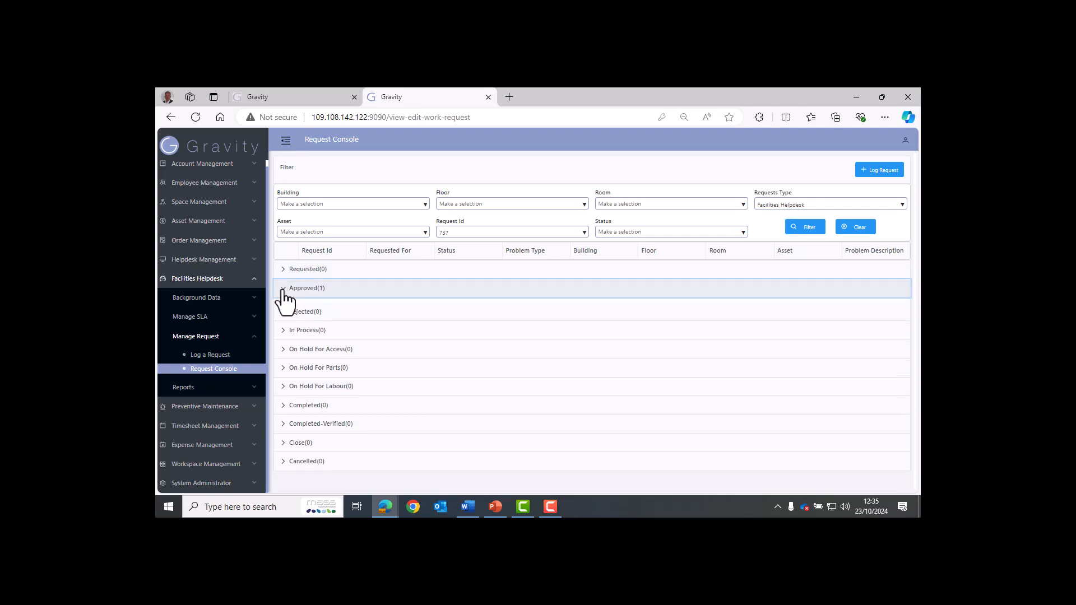
{"action": "left_click", "coordinate": [323, 322]}
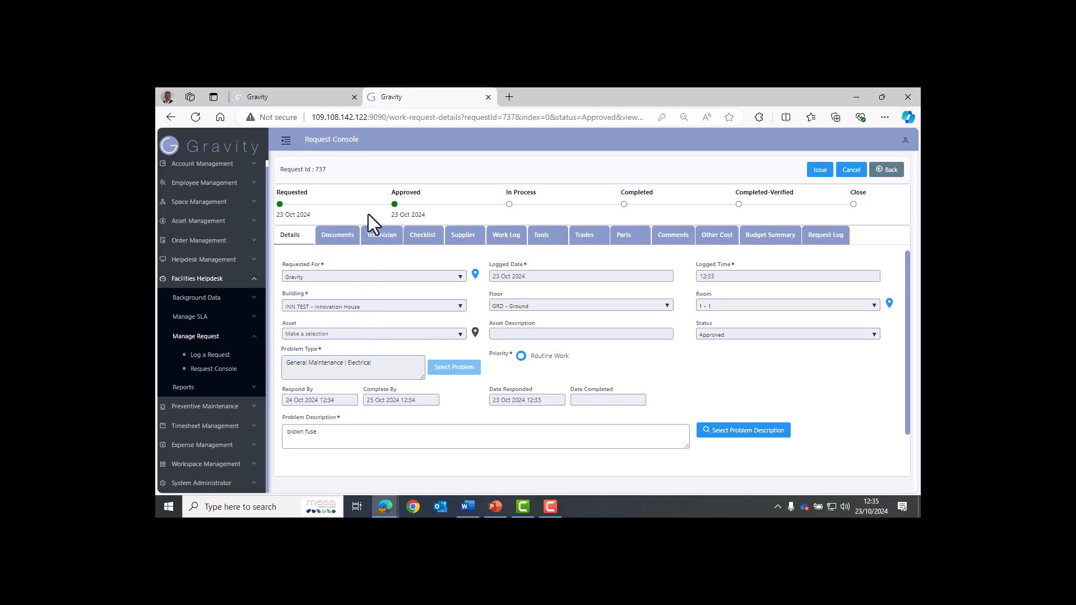
- View the documents, tools and other cost records of the opened work request
{"action": "left_click", "coordinate": [352, 237]}
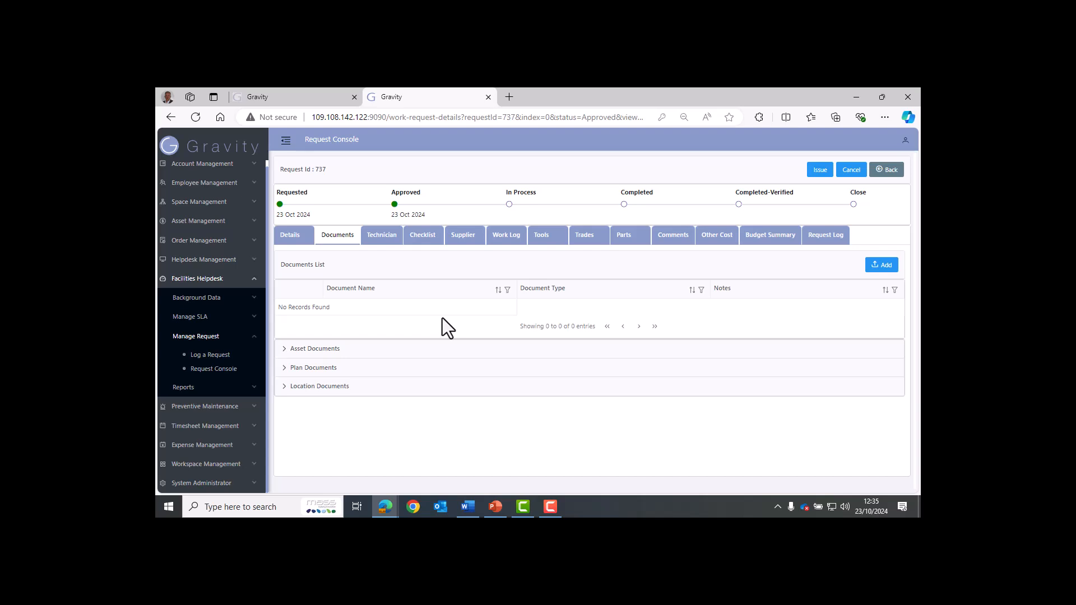
{"action": "left_click", "coordinate": [552, 238]}
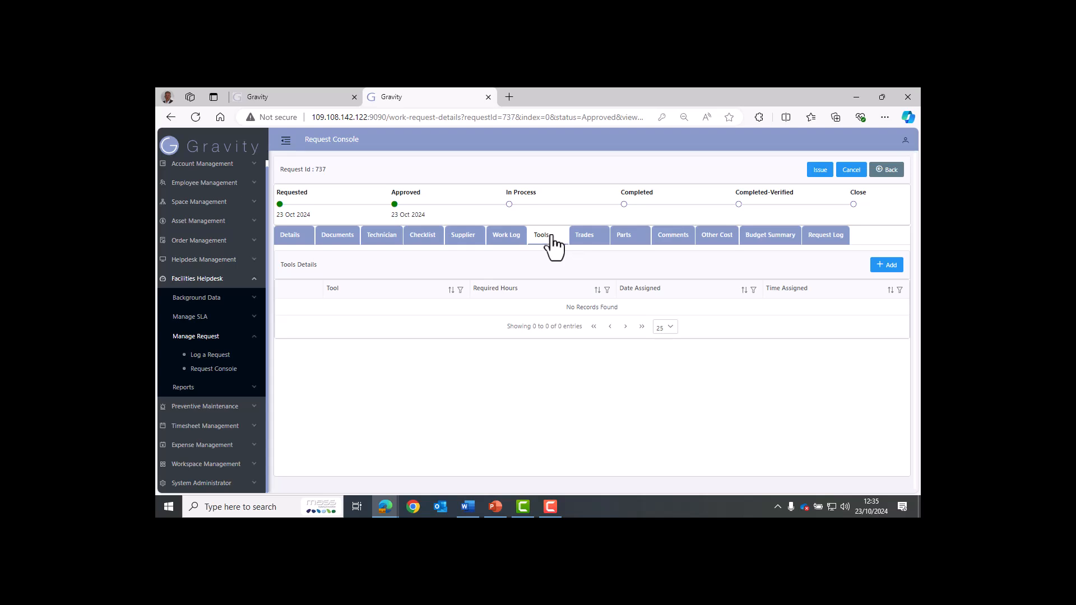
{"action": "left_click", "coordinate": [717, 251]}
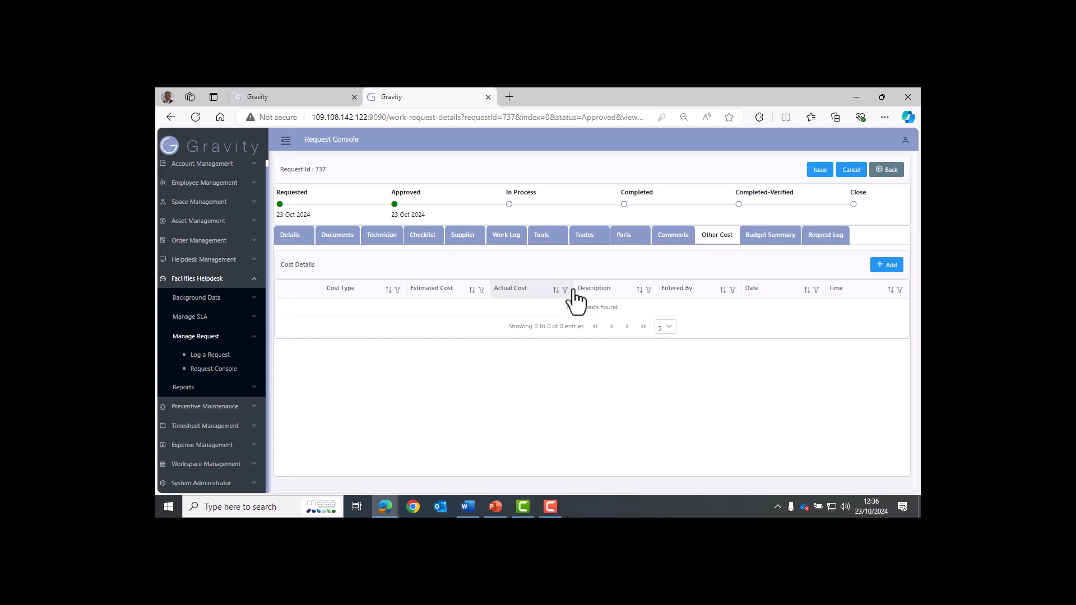
- Add the ELECTRICIAN - CONTRACTOR trade to the work request with 1 required hour and save it
{"action": "left_click", "coordinate": [584, 245]}
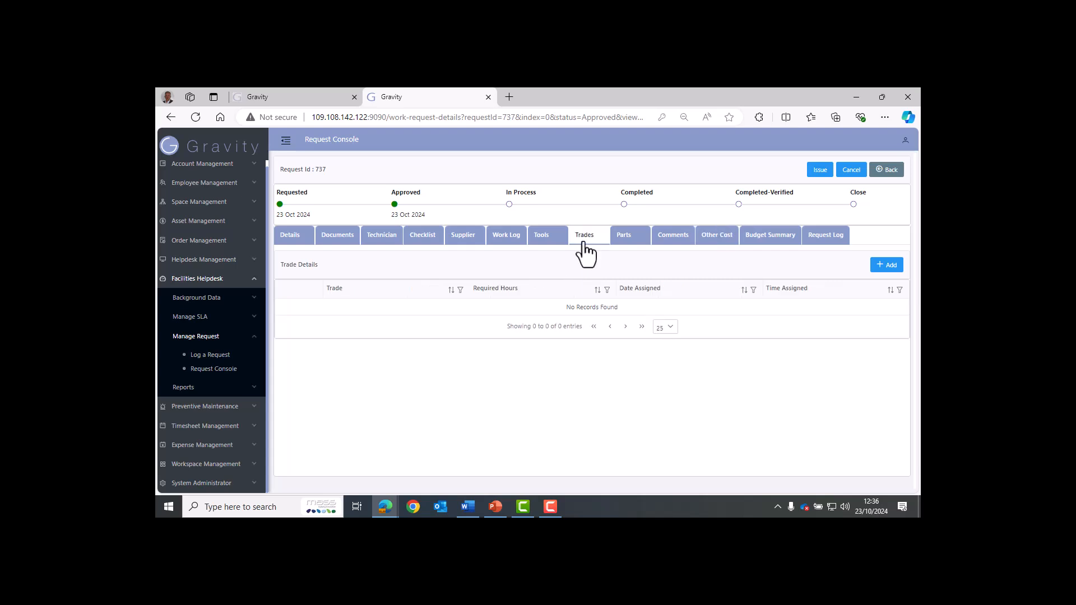
{"action": "left_click", "coordinate": [888, 266]}
{"action": "left_click", "coordinate": [476, 323]}
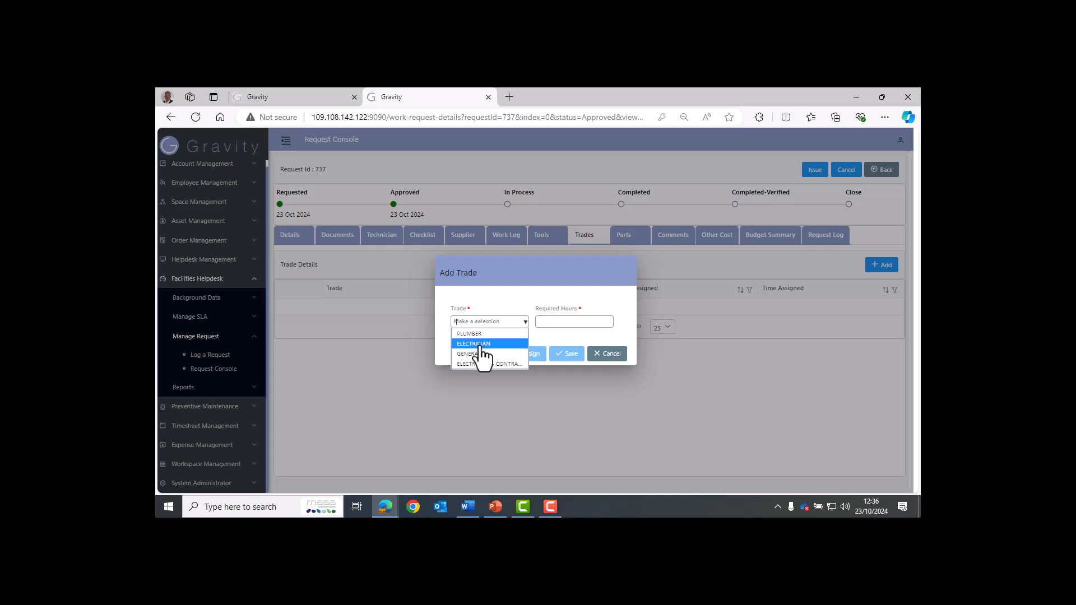
{"action": "left_click", "coordinate": [476, 344]}
{"action": "left_click", "coordinate": [492, 322]}
{"action": "left_click", "coordinate": [482, 364]}
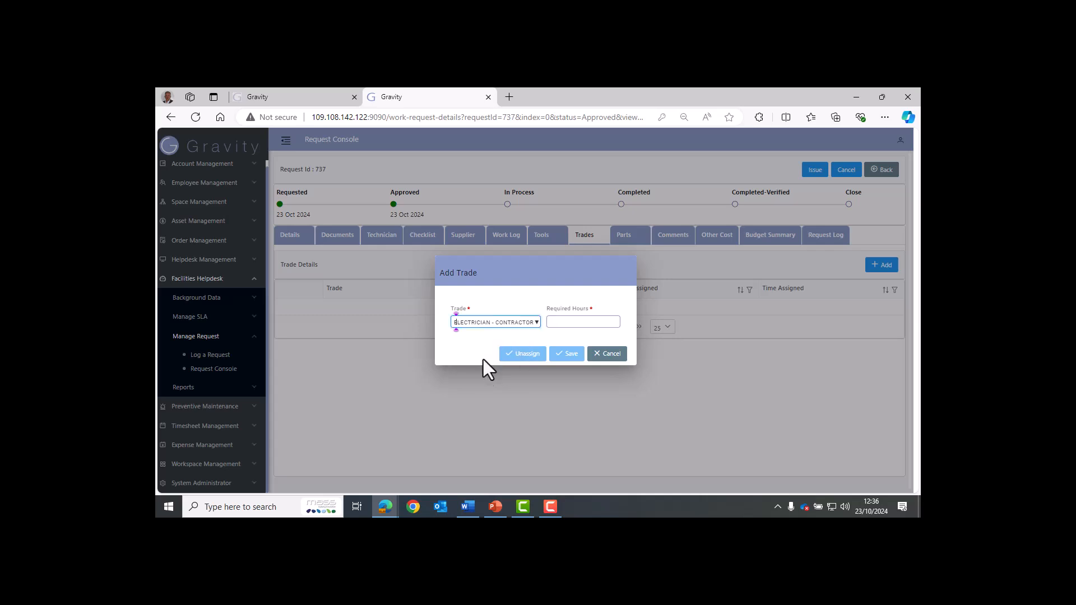
{"action": "left_click", "coordinate": [577, 321]}
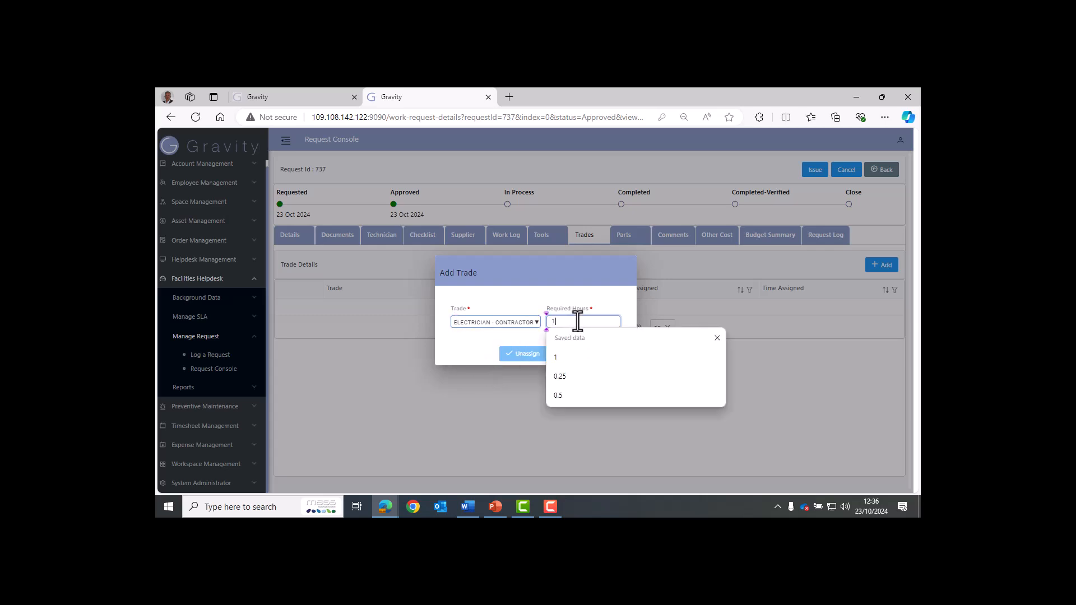
{"action": "left_click", "coordinate": [557, 357]}
{"action": "left_click", "coordinate": [564, 359]}
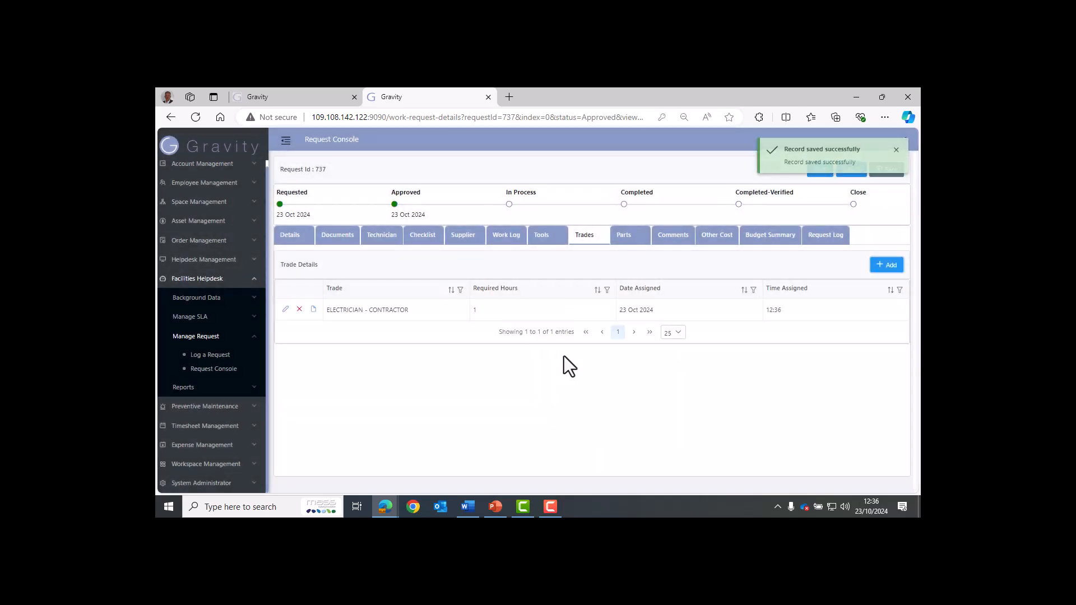
- Start a technician assignment for the work request, choosing the last-listed technician with 1 required hour
{"action": "left_click", "coordinate": [393, 241]}
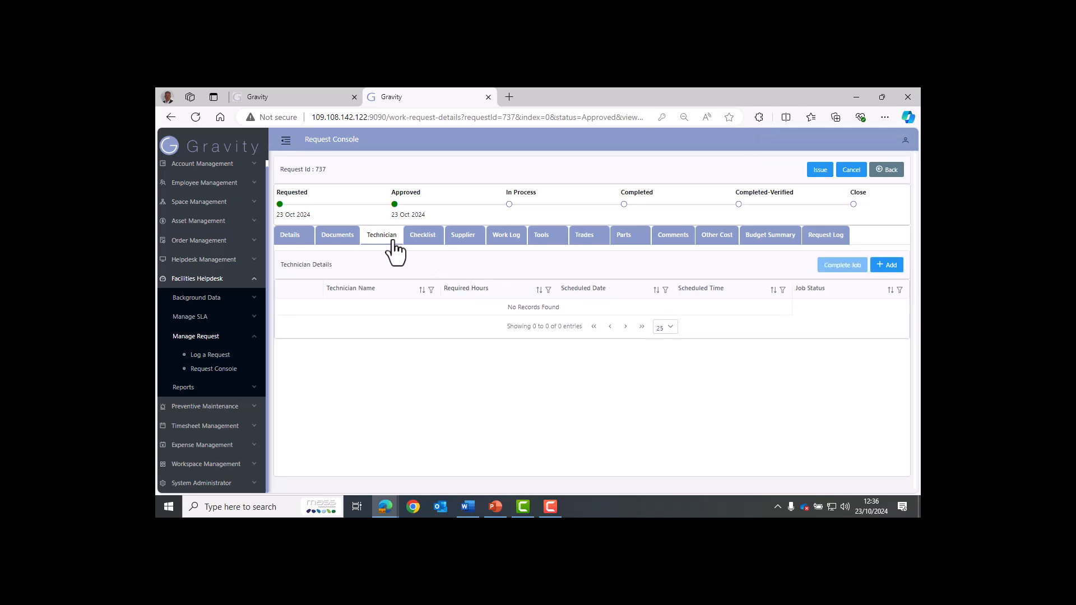
{"action": "left_click", "coordinate": [887, 271]}
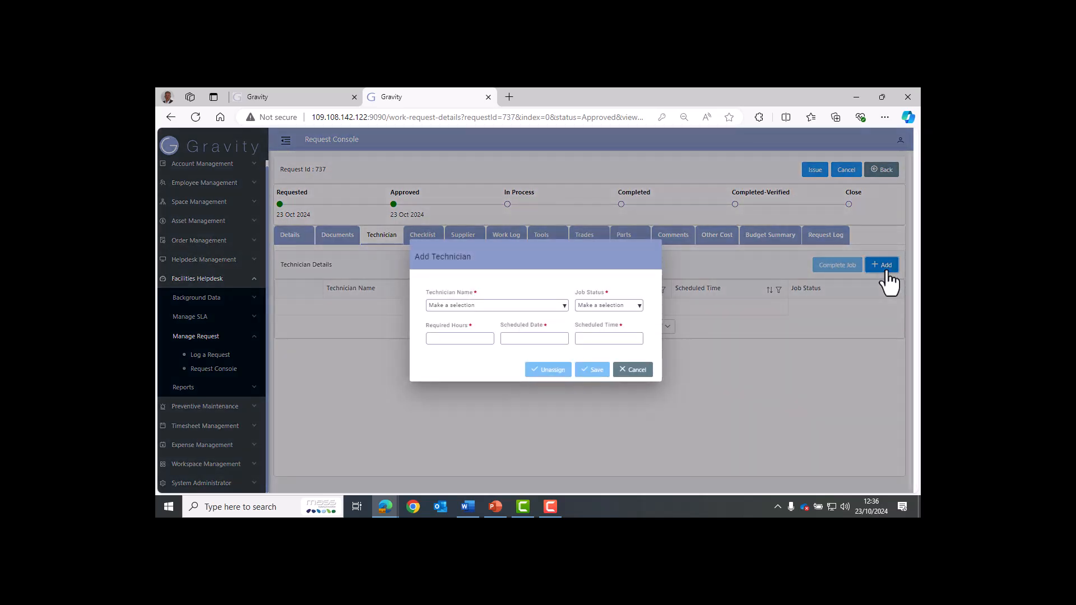
{"action": "left_click", "coordinate": [562, 304]}
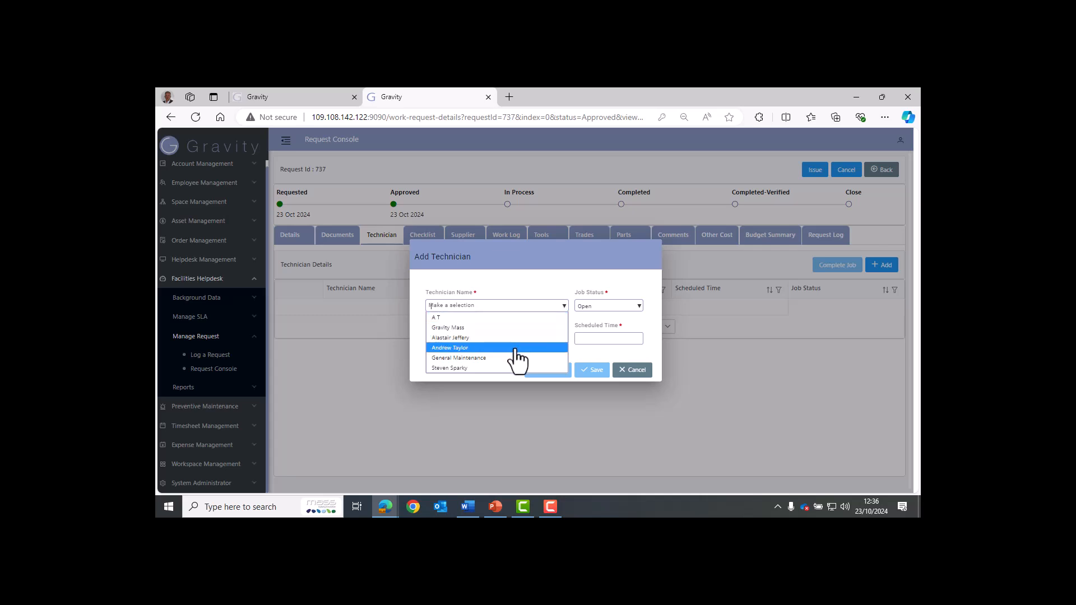
{"action": "left_click", "coordinate": [477, 368]}
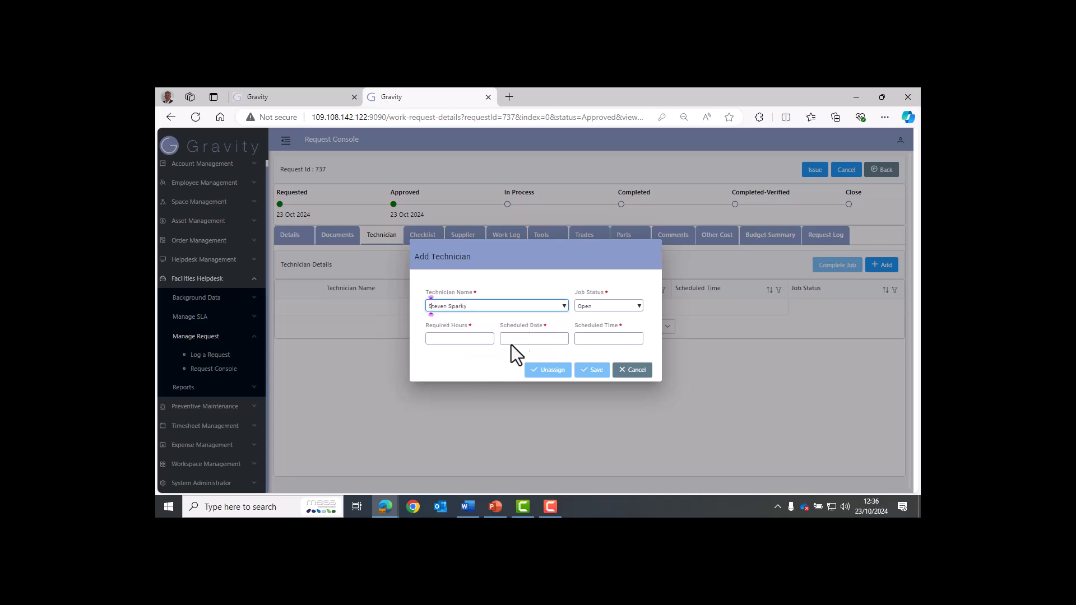
{"action": "left_click", "coordinate": [480, 339]}
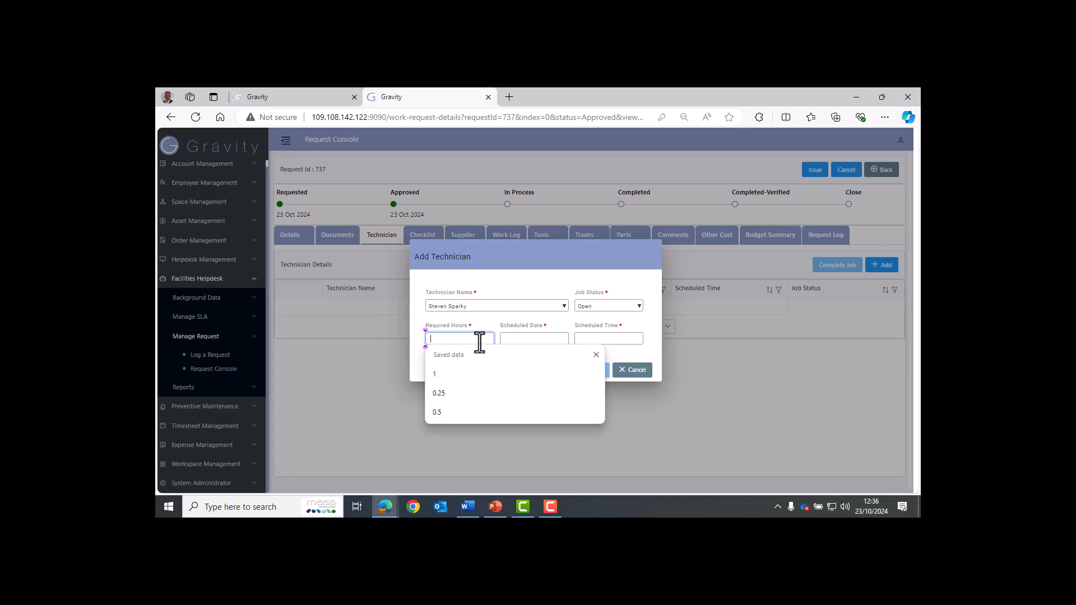
{"action": "type", "text": "1"}
- Schedule the technician for 24 Oct 2024 at 13:36 and save the assignment
{"action": "left_click", "coordinate": [533, 338]}
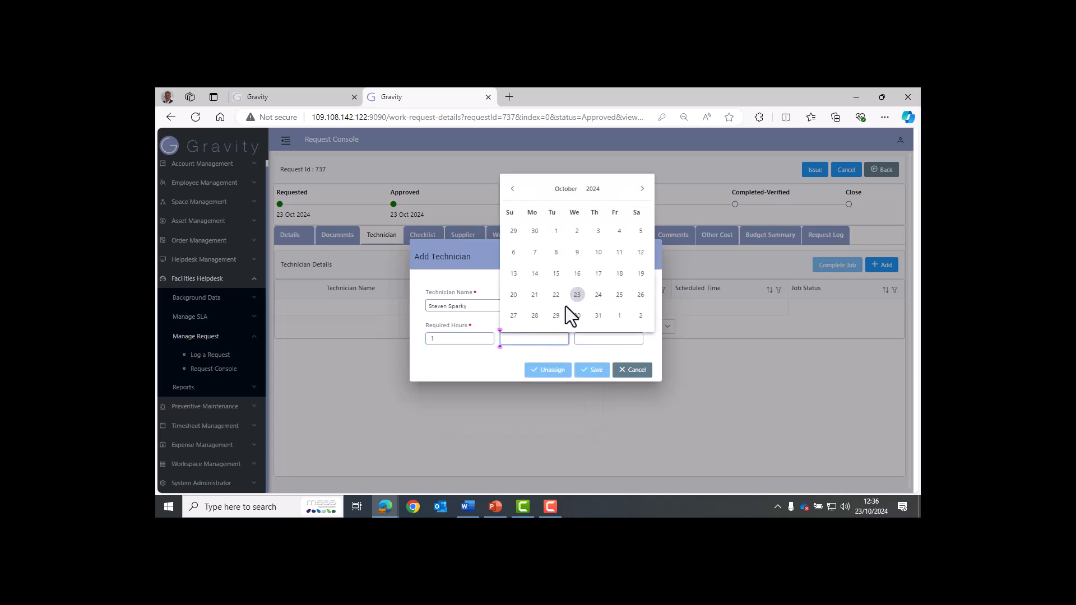
{"action": "left_click", "coordinate": [598, 294]}
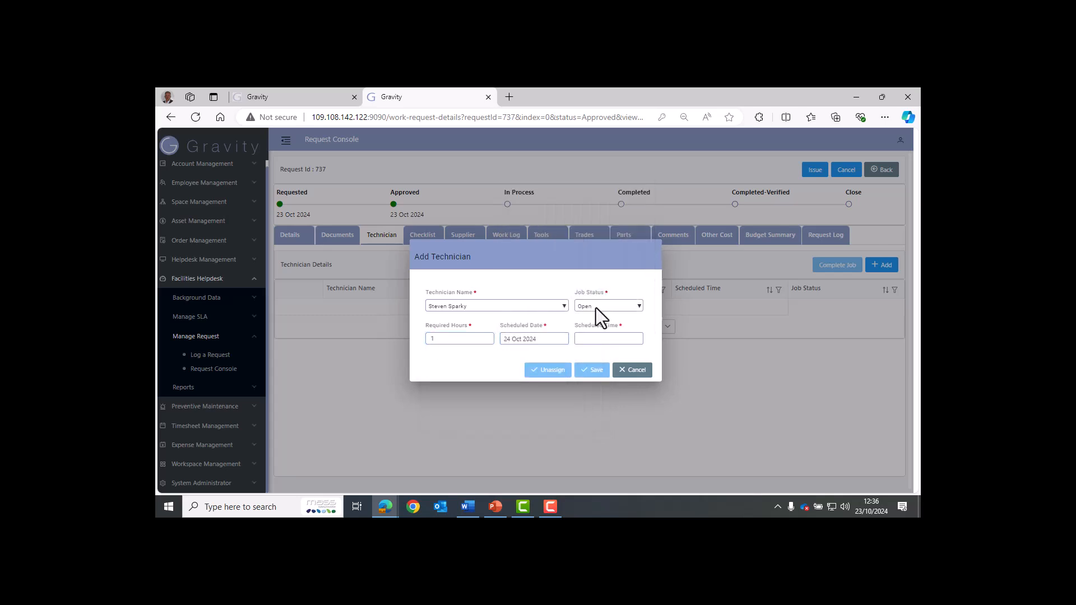
{"action": "left_click", "coordinate": [594, 339]}
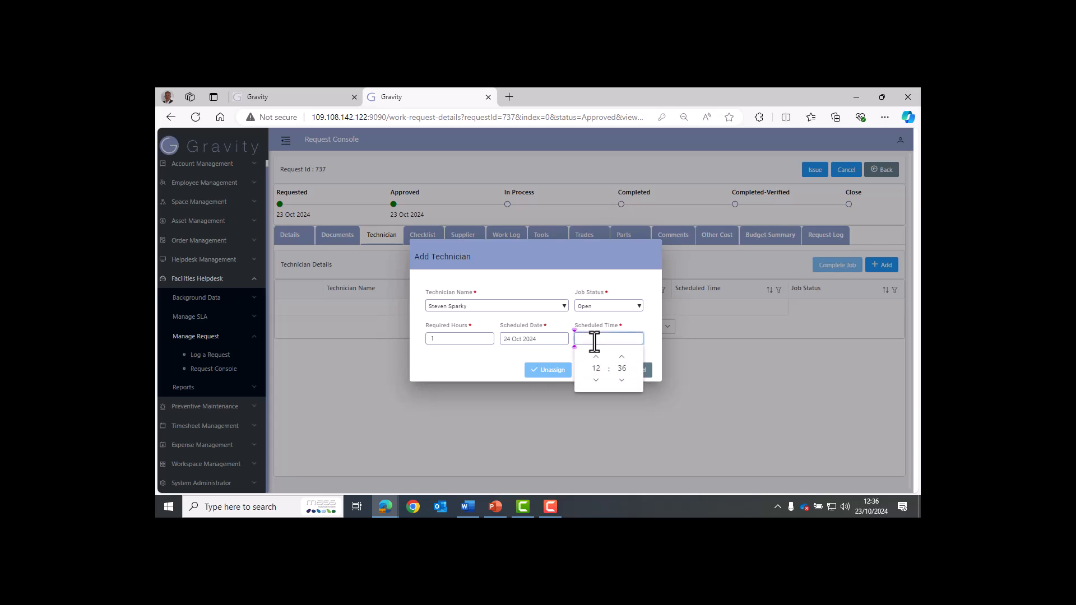
{"action": "left_click", "coordinate": [596, 357]}
{"action": "left_click", "coordinate": [490, 361]}
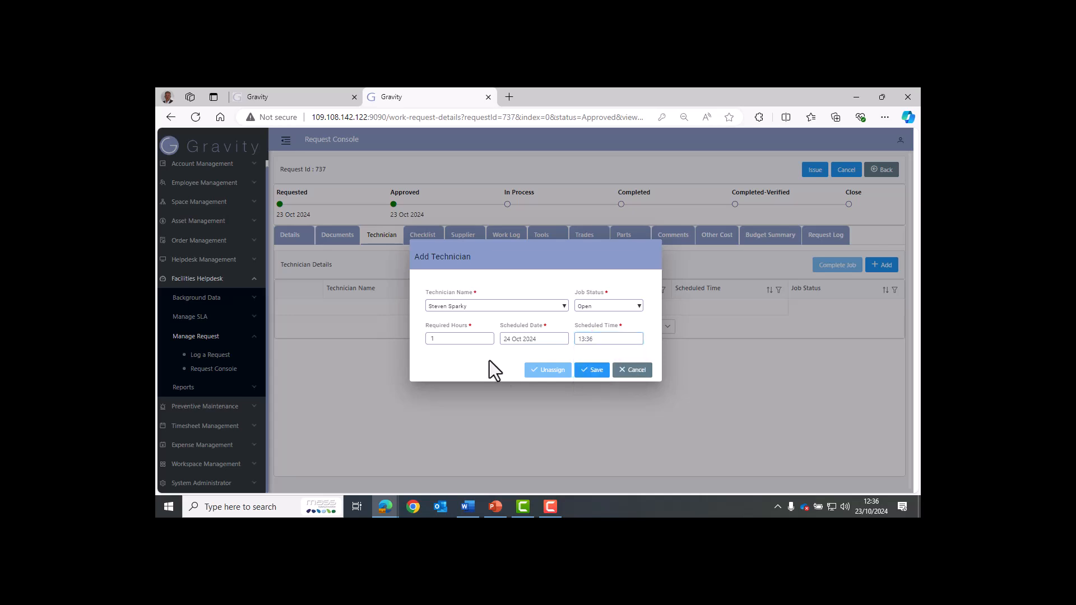
{"action": "left_click", "coordinate": [581, 370]}
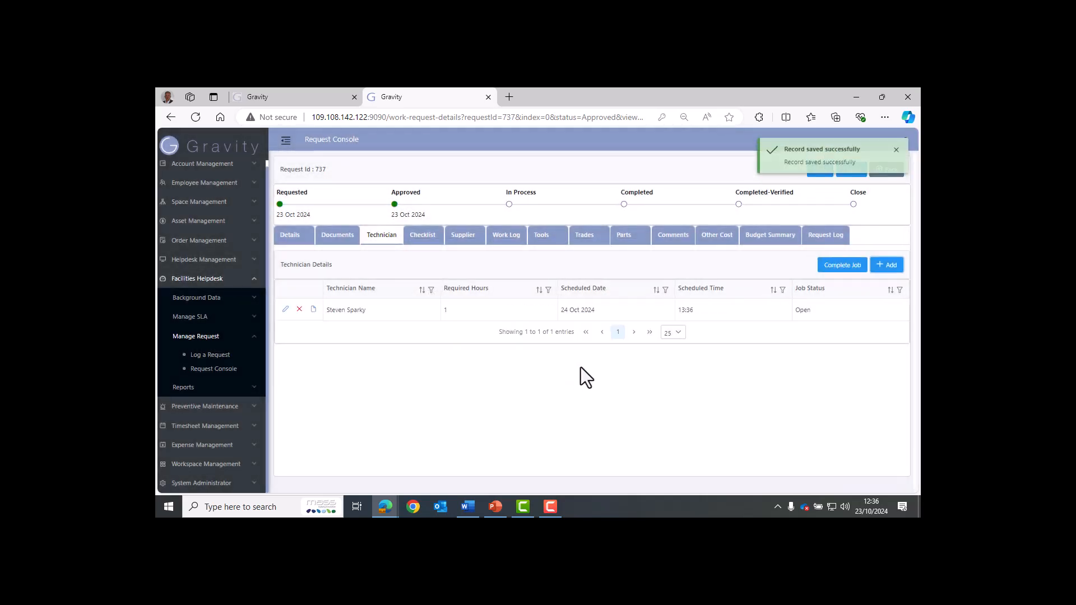
- View the request's checklist records, and issue the work request to move it into process
{"action": "left_click", "coordinate": [428, 245]}
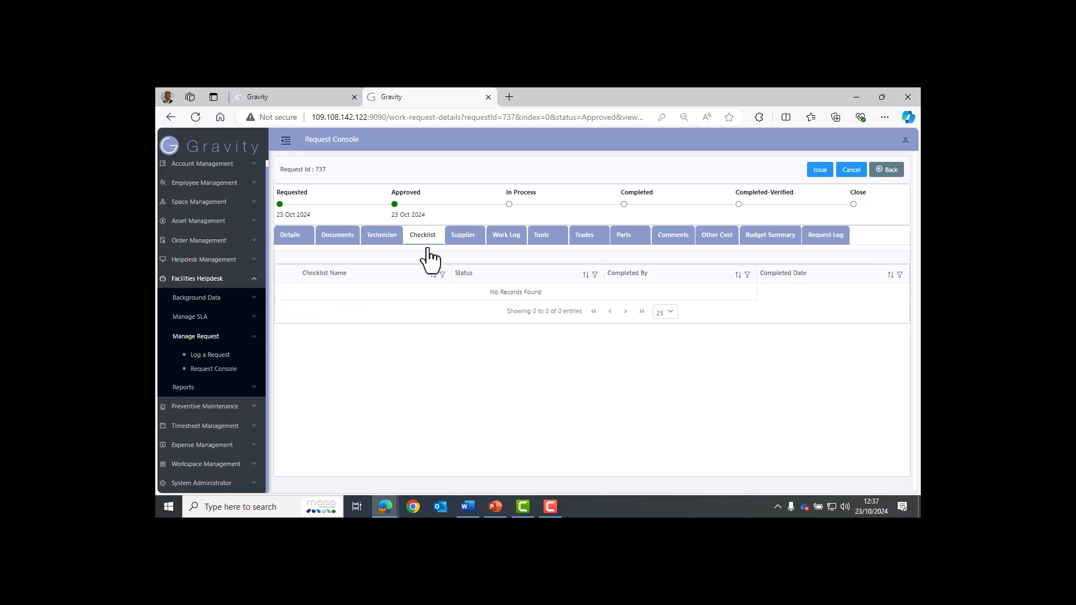
{"action": "left_click", "coordinate": [819, 174]}
{"action": "left_click", "coordinate": [571, 333]}
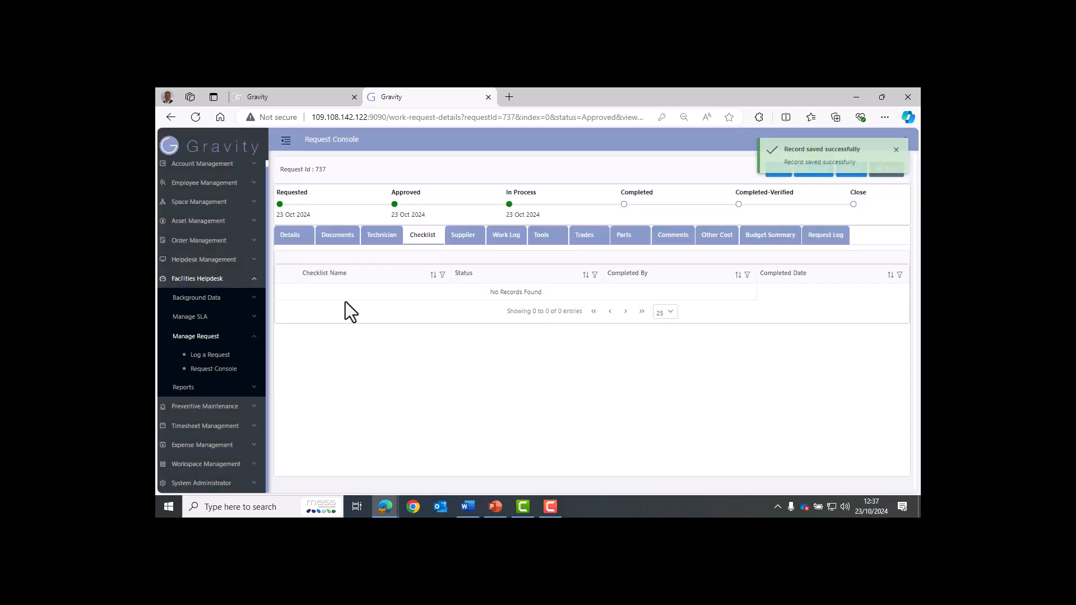
- Return to the Request Console and find blown-fuse request 737 on page 3 of the In Process group
{"action": "left_click", "coordinate": [222, 372]}
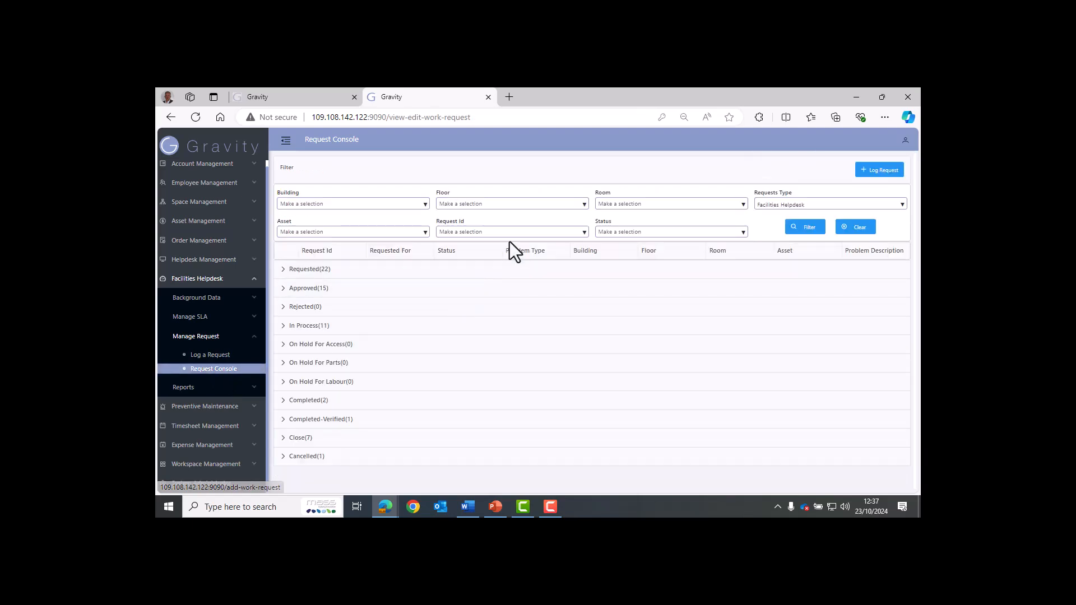
{"action": "left_click", "coordinate": [283, 328]}
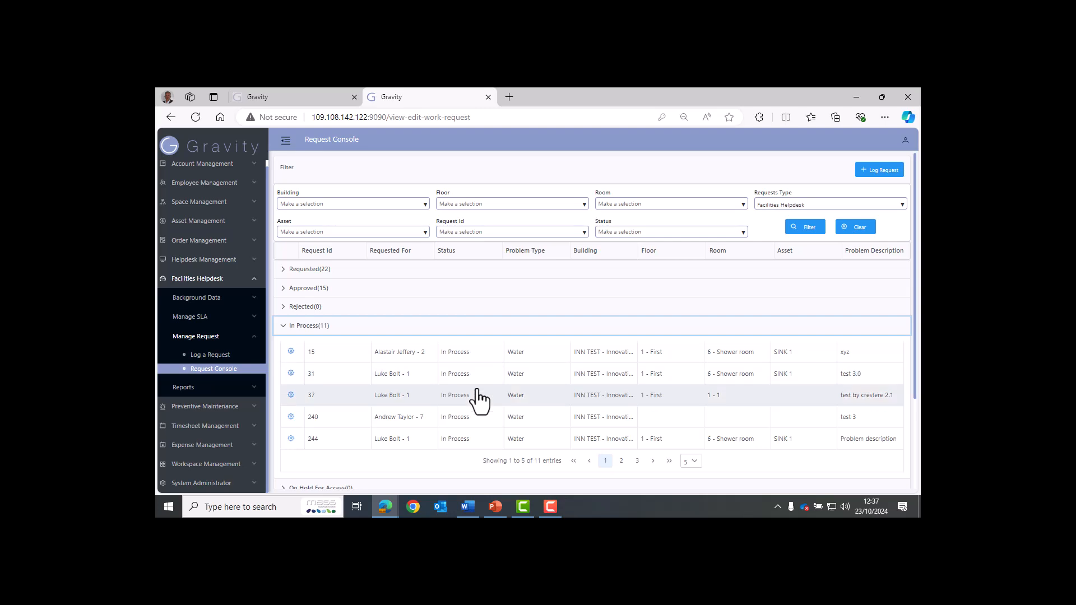
{"action": "scroll", "coordinate": [480, 399], "scroll_direction": "down", "scroll_amount": 1}
{"action": "left_click", "coordinate": [637, 405]}
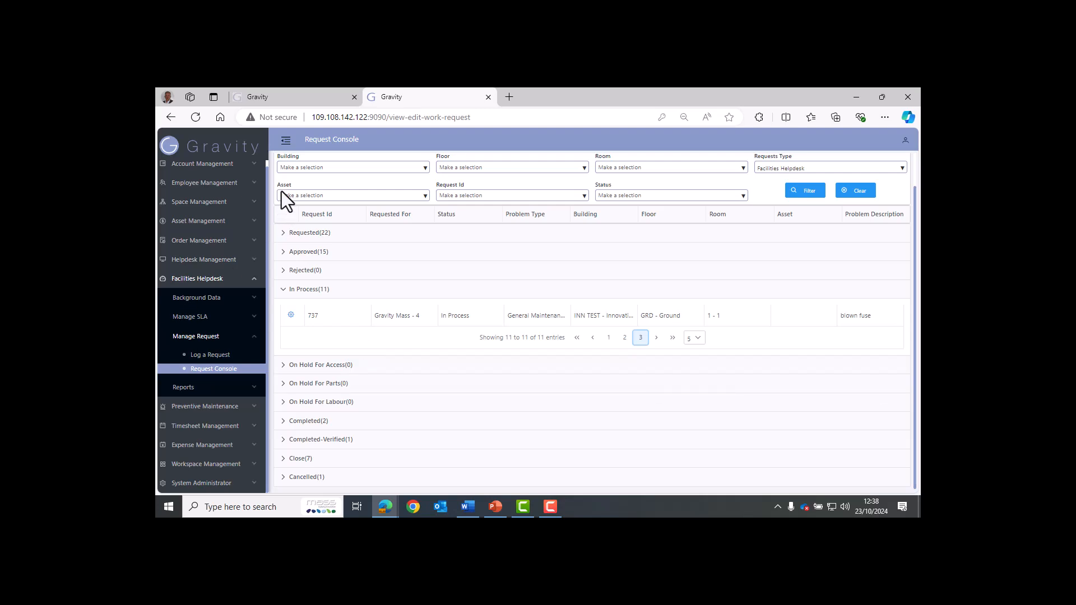
- Switch to the technician's Work Requests page and open the checklist of in-process request 452
{"action": "left_click", "coordinate": [282, 98]}
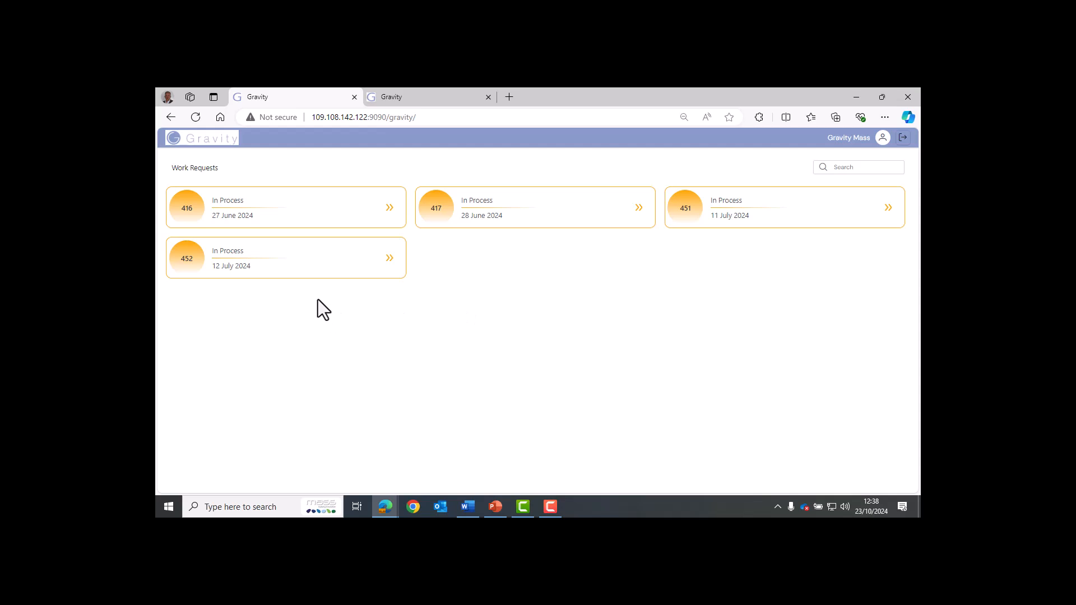
{"action": "left_click", "coordinate": [306, 260]}
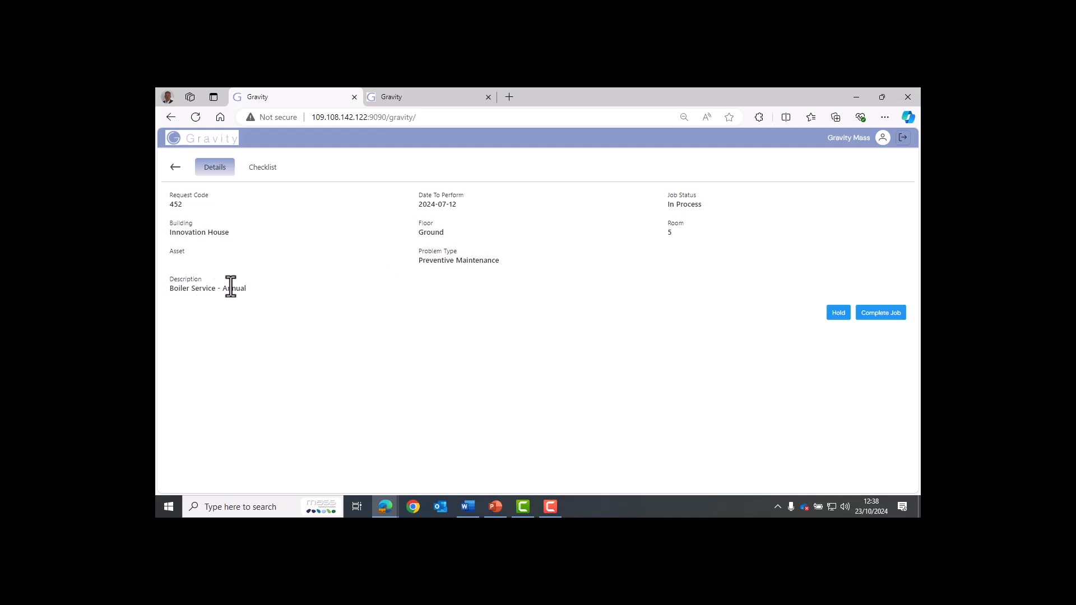
{"action": "left_click", "coordinate": [262, 168]}
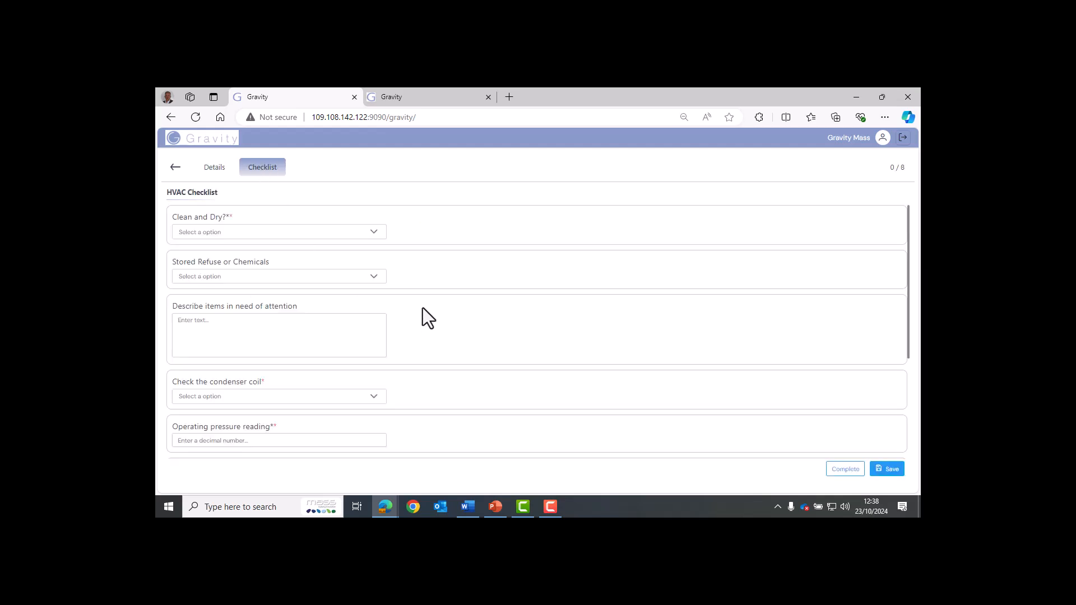
- Examine the HVAC Checklist's questions, from the cleanliness check through the inspection date and supporting photos upload
{"action": "left_click", "coordinate": [271, 313]}
{"action": "scroll", "coordinate": [271, 313], "scroll_direction": "down", "scroll_amount": 3}
{"action": "left_click", "coordinate": [272, 317]}
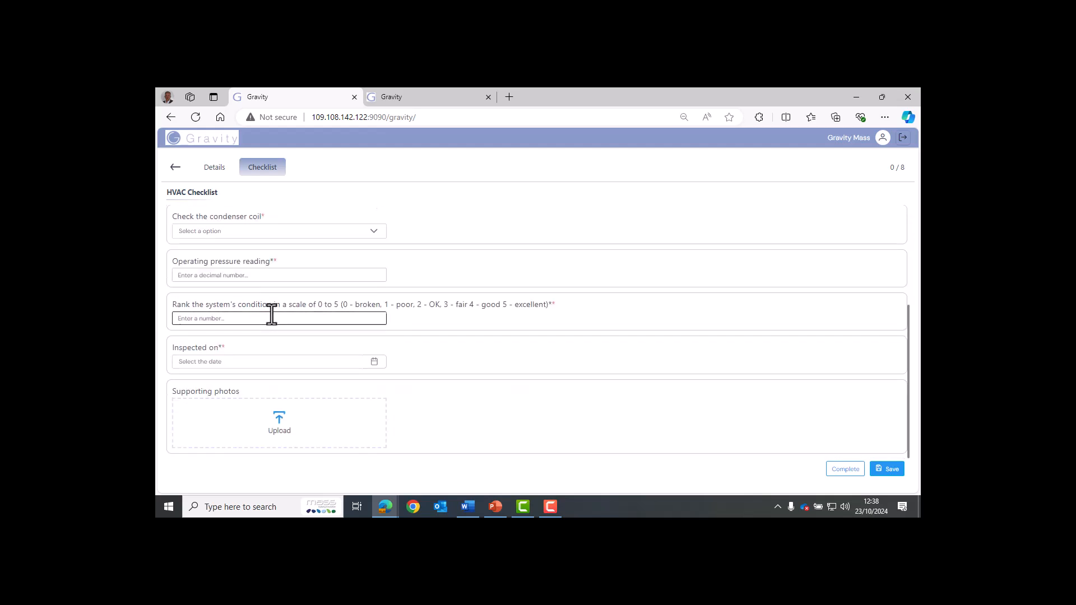
{"action": "scroll", "coordinate": [272, 314], "scroll_direction": "up", "scroll_amount": 3}
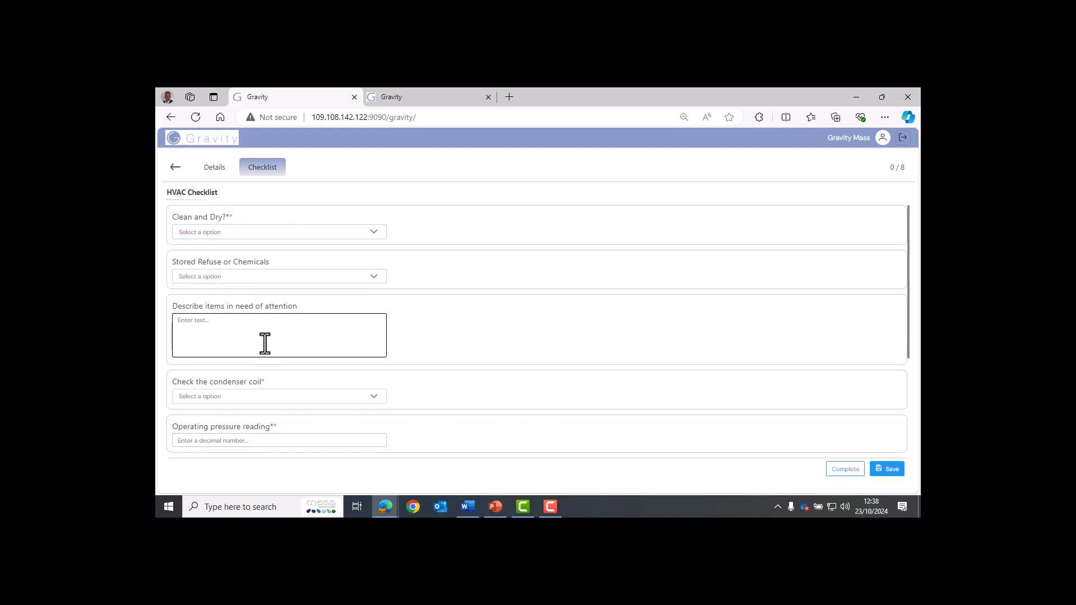
{"action": "scroll", "coordinate": [272, 348], "scroll_direction": "down", "scroll_amount": 1}
{"action": "scroll", "coordinate": [272, 349], "scroll_direction": "down", "scroll_amount": 3}
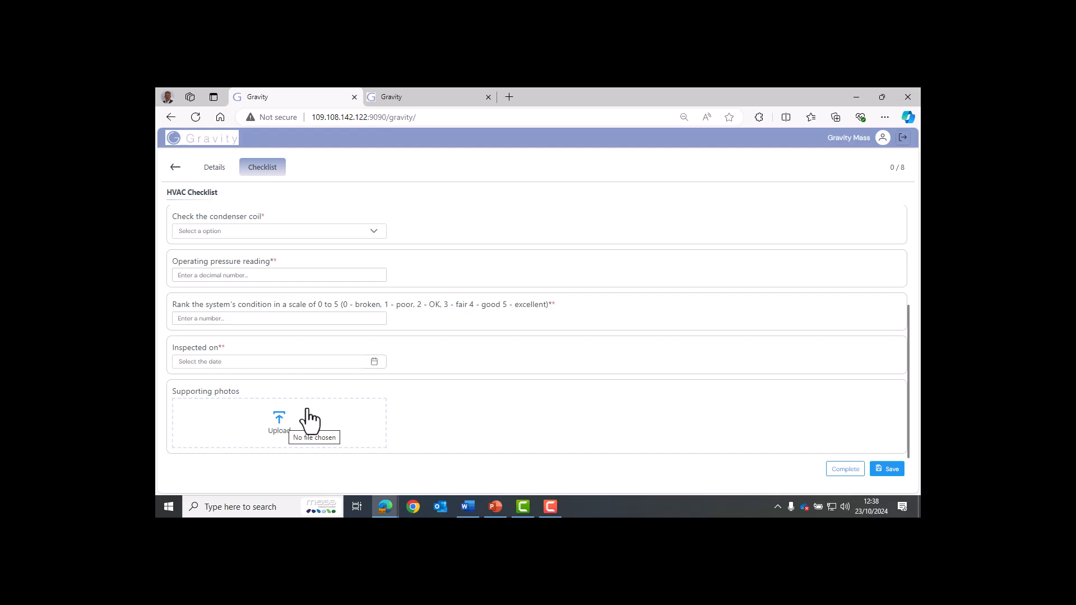
{"action": "left_click", "coordinate": [892, 475]}
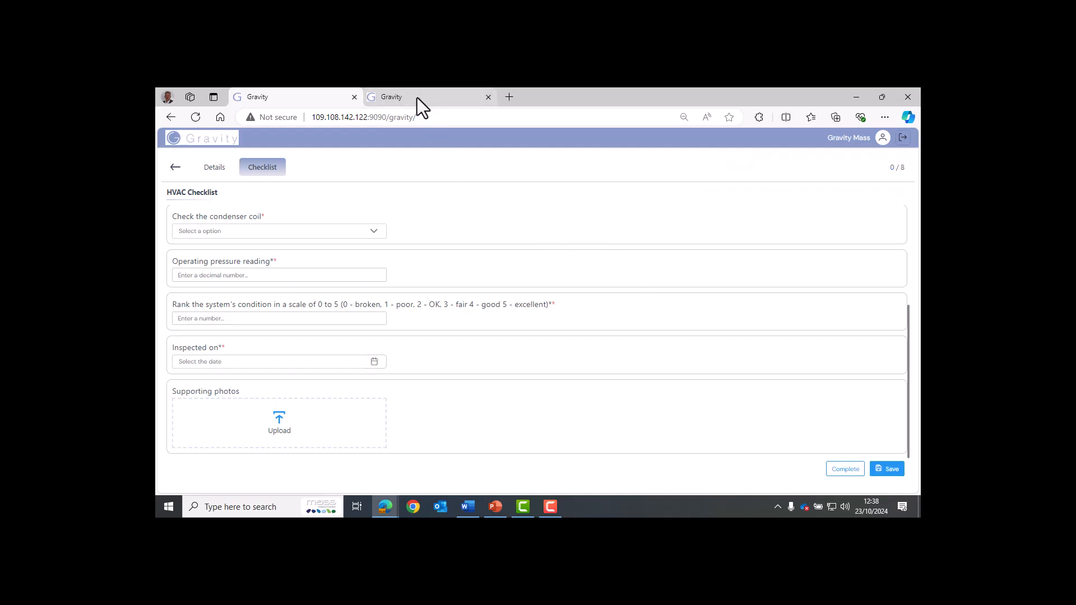
- Return to the helpdesk administration pages and open the General Maintenance SLA definition for Innovation House
{"action": "mouse_move", "coordinate": [417, 98]}
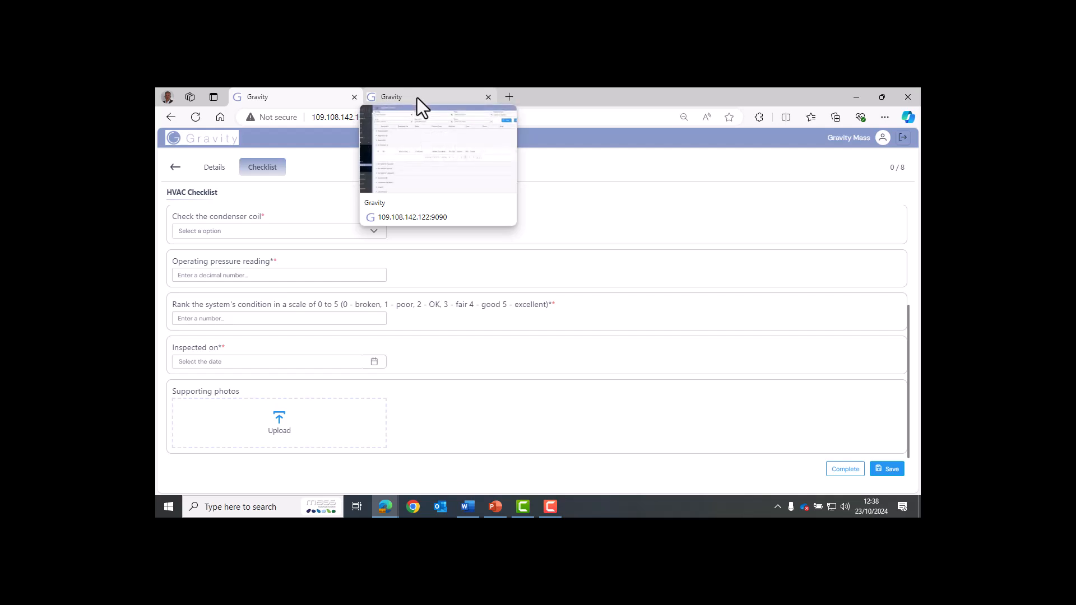
{"action": "left_click", "coordinate": [417, 98]}
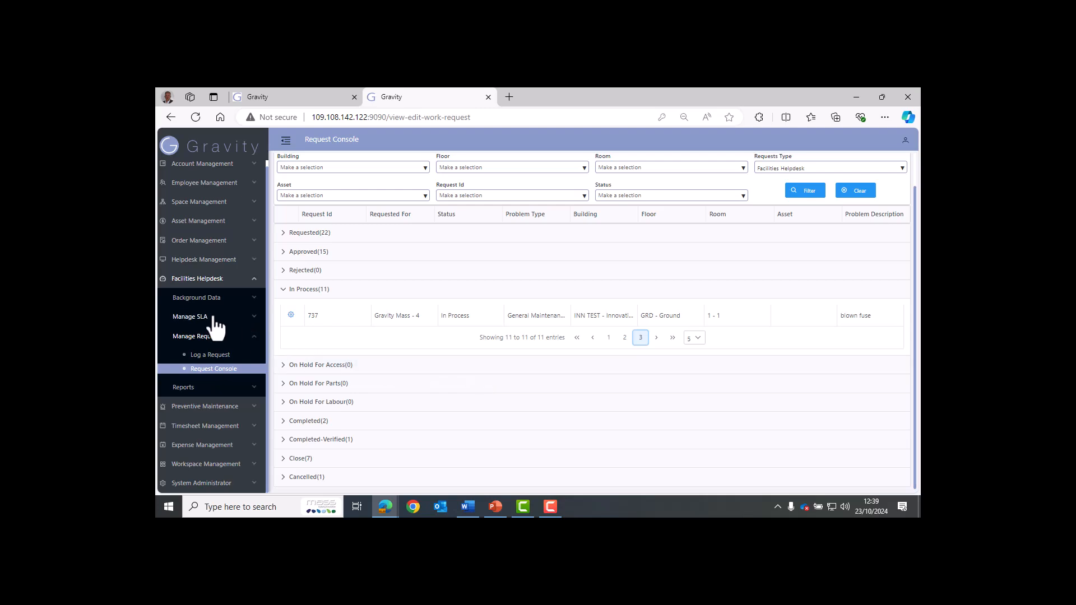
{"action": "left_click", "coordinate": [190, 317]}
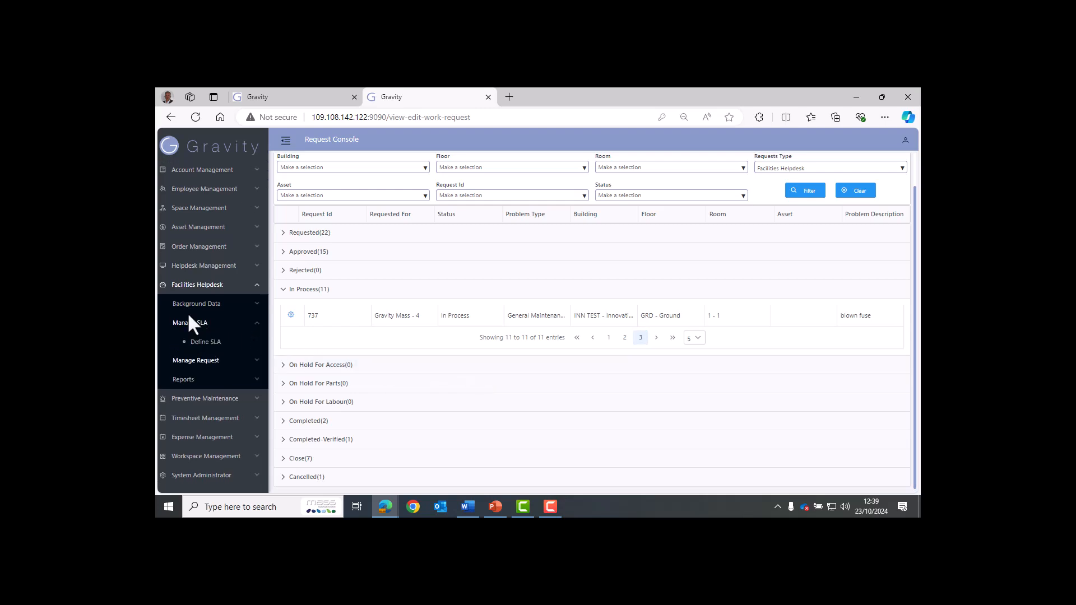
{"action": "left_click", "coordinate": [204, 343]}
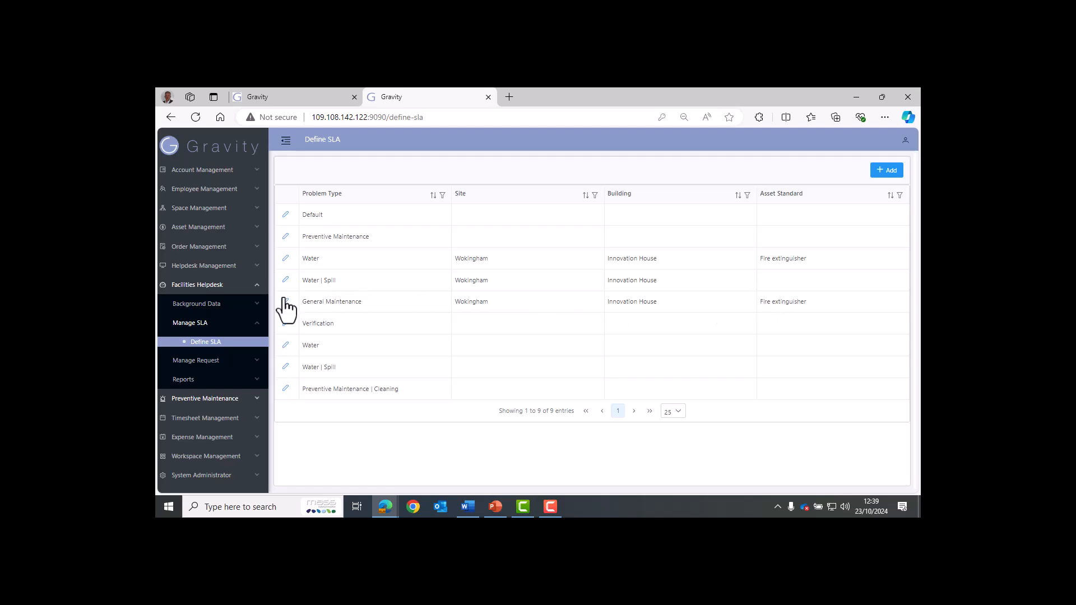
{"action": "left_click", "coordinate": [286, 303]}
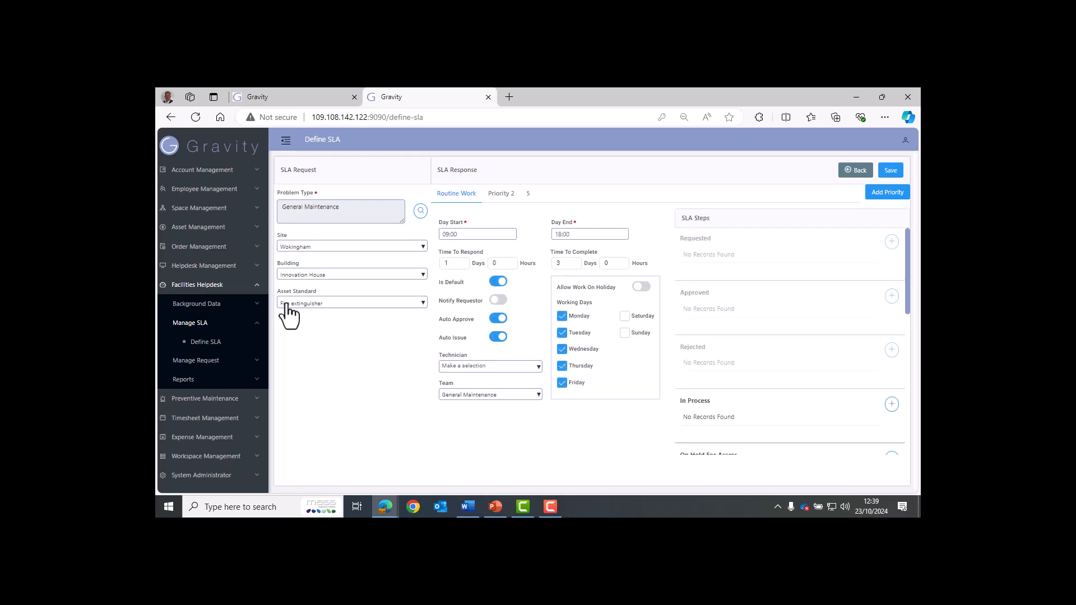
- Examine the SLA's Routine Work automation and technician options, and compare them with the priority 5 response settings
{"action": "left_click", "coordinate": [498, 318]}
{"action": "left_click", "coordinate": [486, 366]}
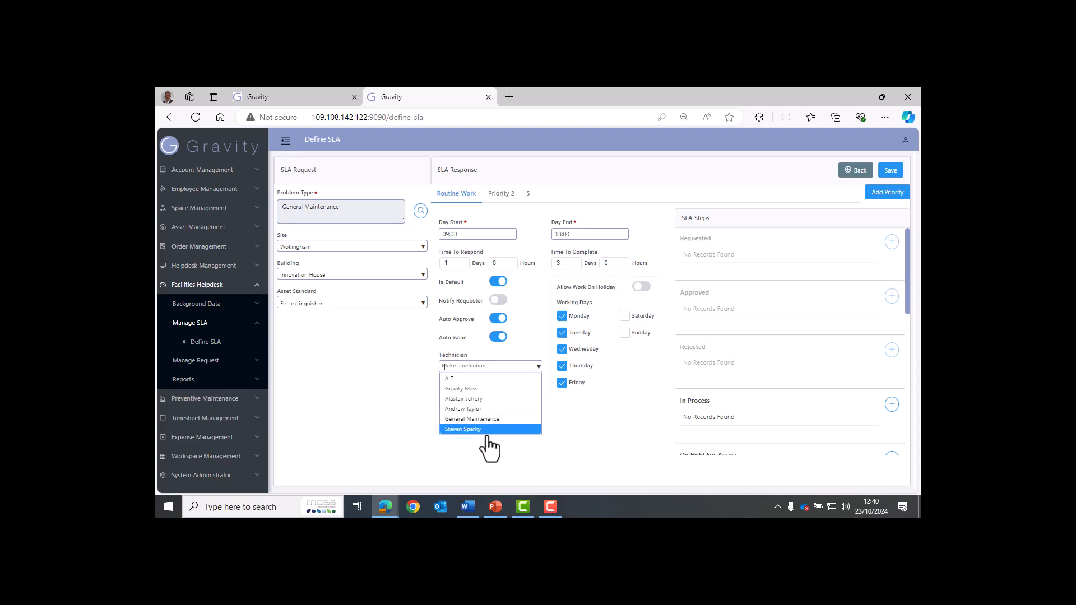
{"action": "left_click", "coordinate": [376, 406]}
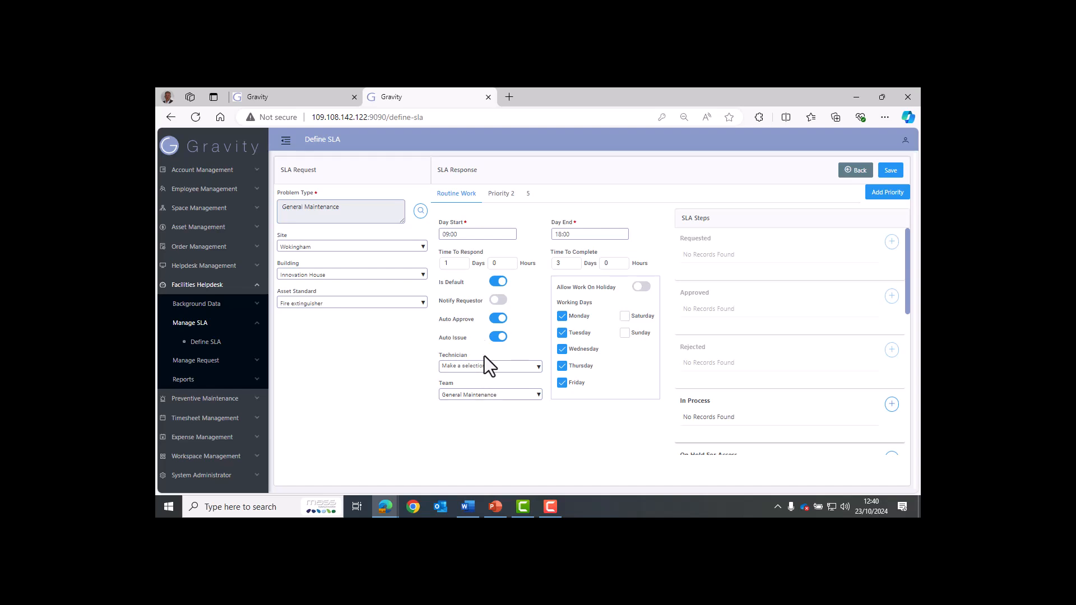
{"action": "left_click", "coordinate": [528, 196]}
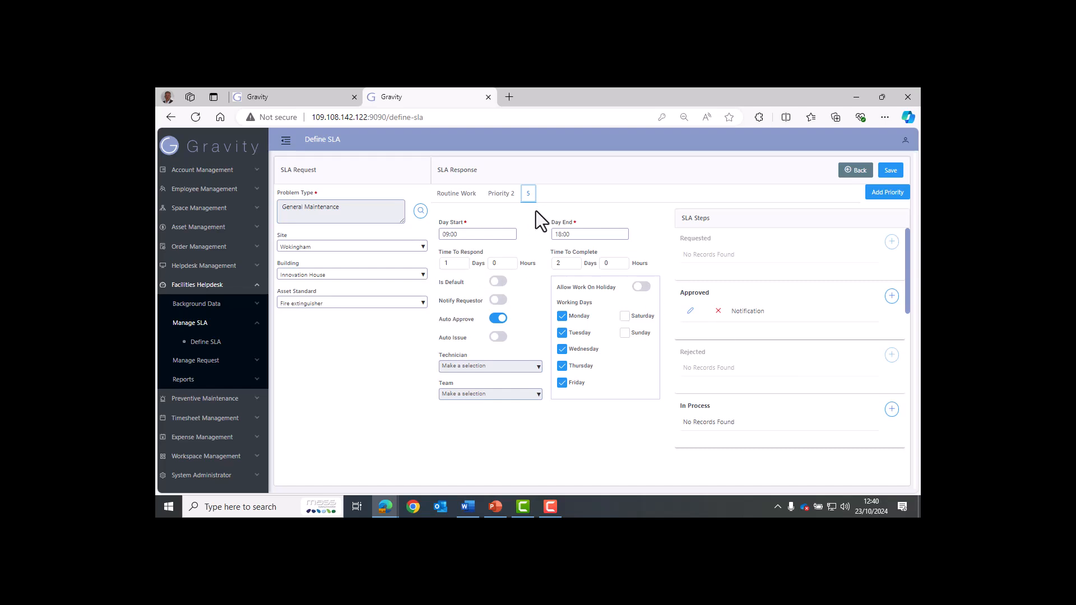
{"action": "left_click", "coordinate": [454, 197]}
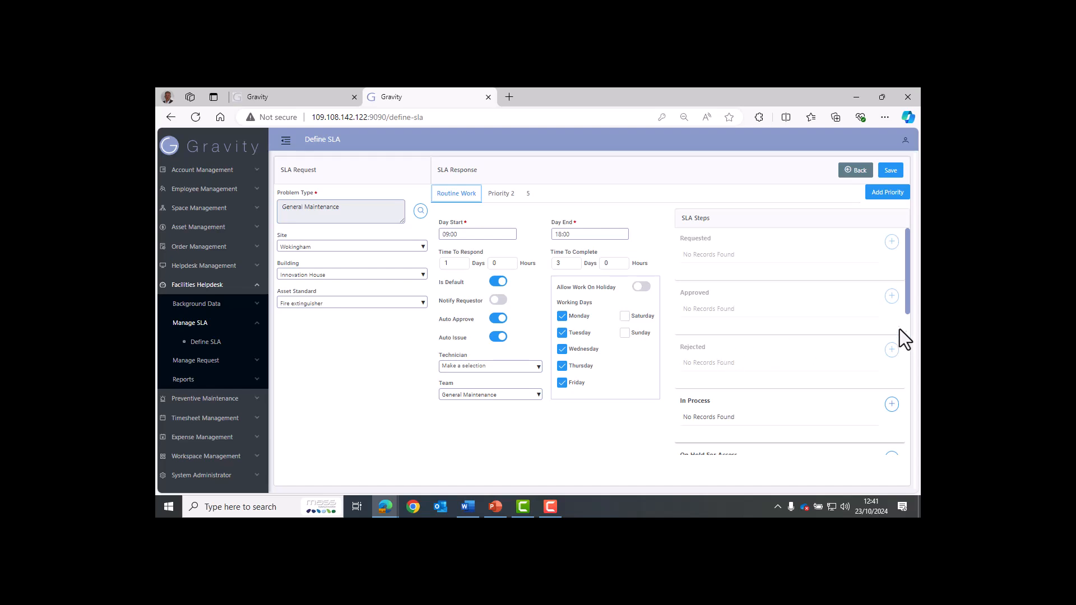
- Examine the Notification step type and responsible-party options for adding an SLA step to the In Process status, and cancel without saving
{"action": "left_click_drag", "start_coordinate": [906, 308], "coordinate": [903, 357]}
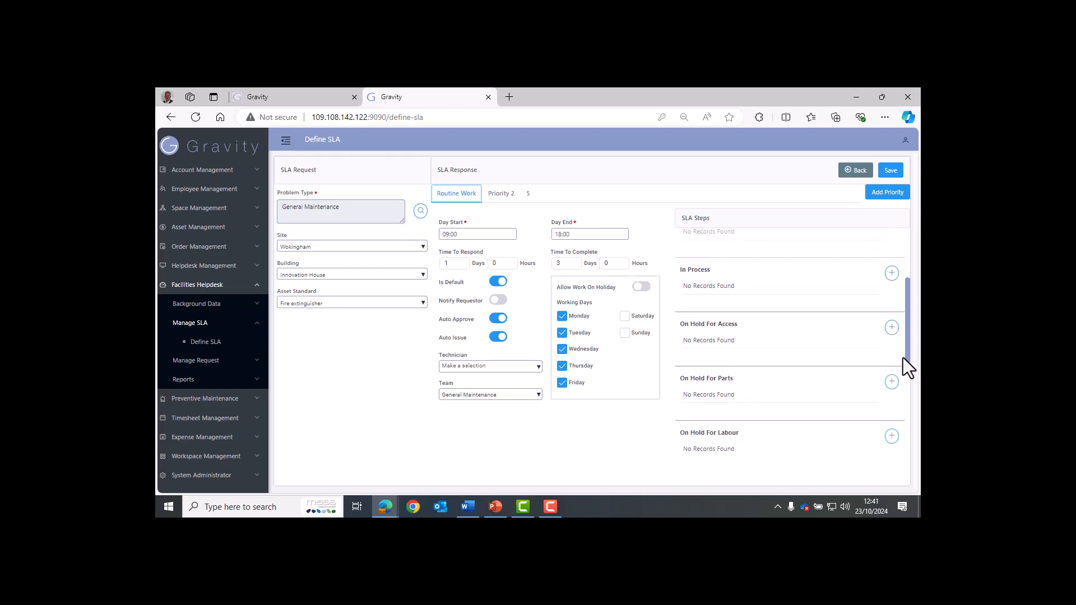
{"action": "left_click", "coordinate": [890, 277]}
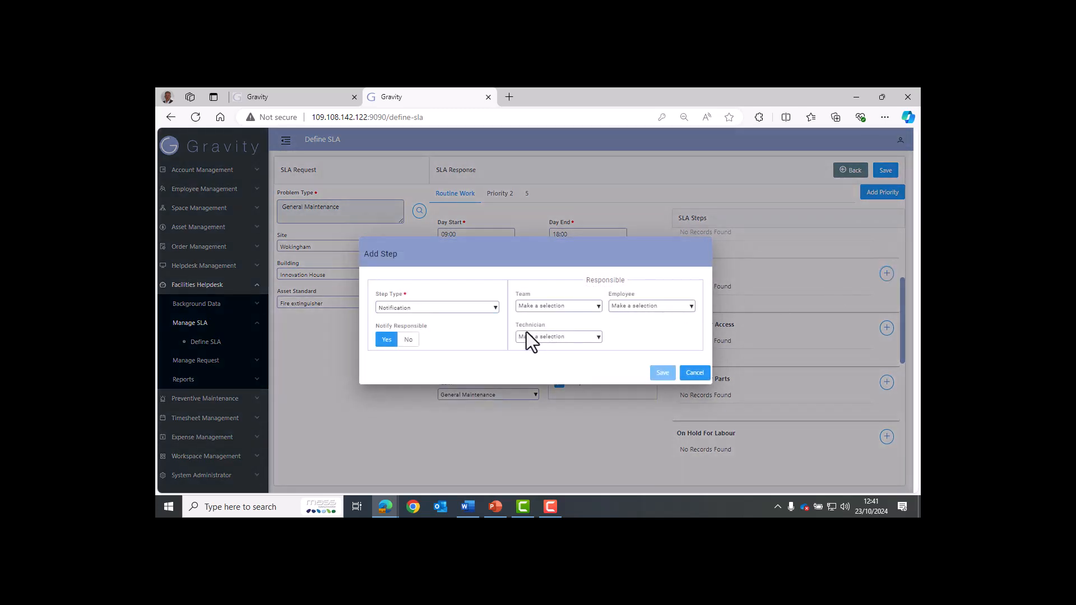
{"action": "left_click", "coordinate": [429, 308]}
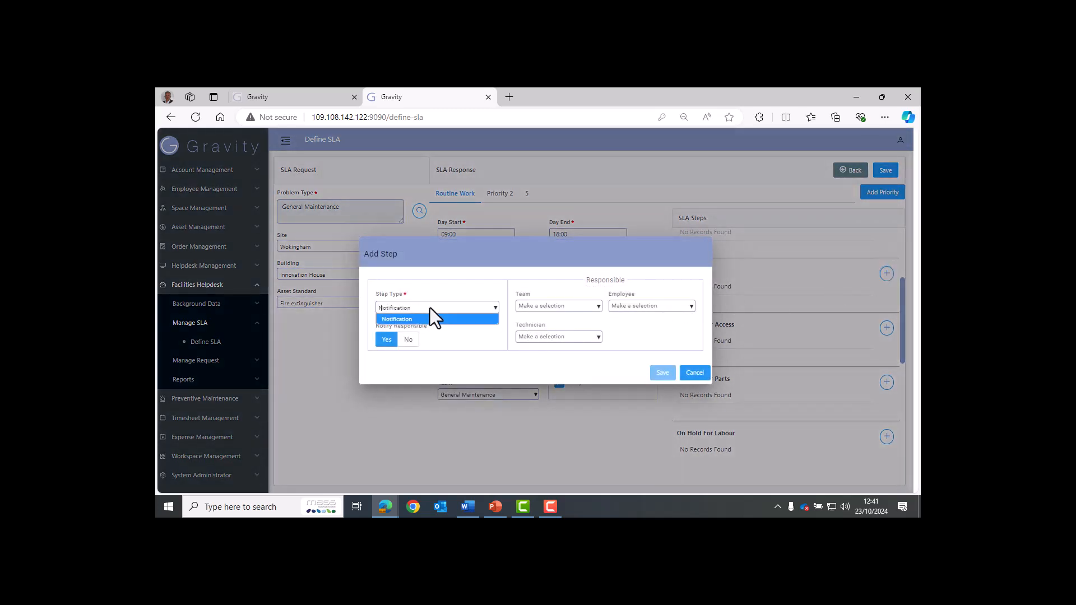
{"action": "left_click", "coordinate": [457, 345]}
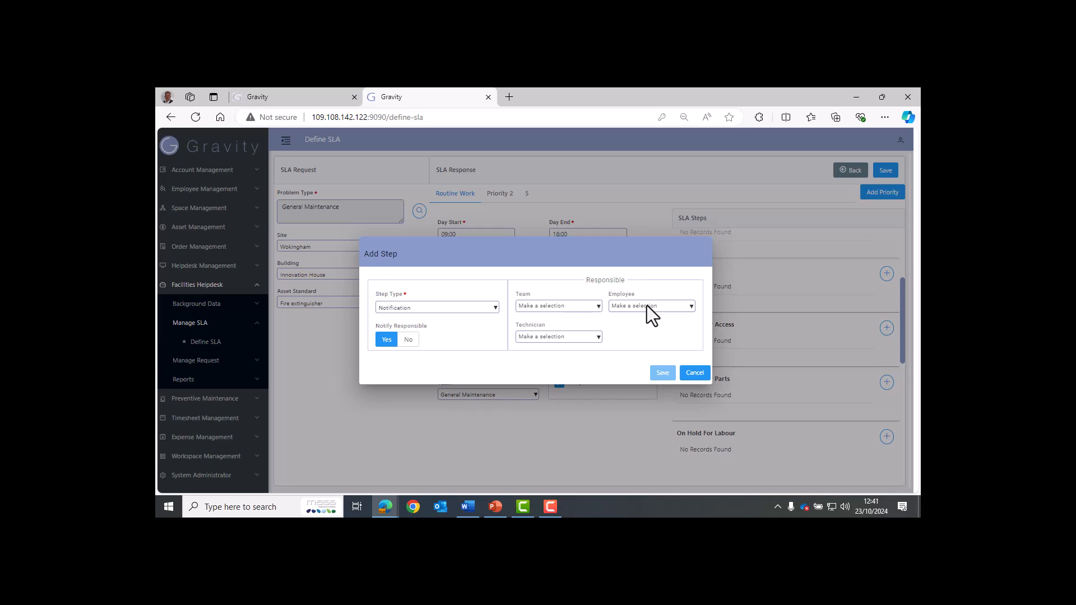
{"action": "left_click", "coordinate": [693, 373]}
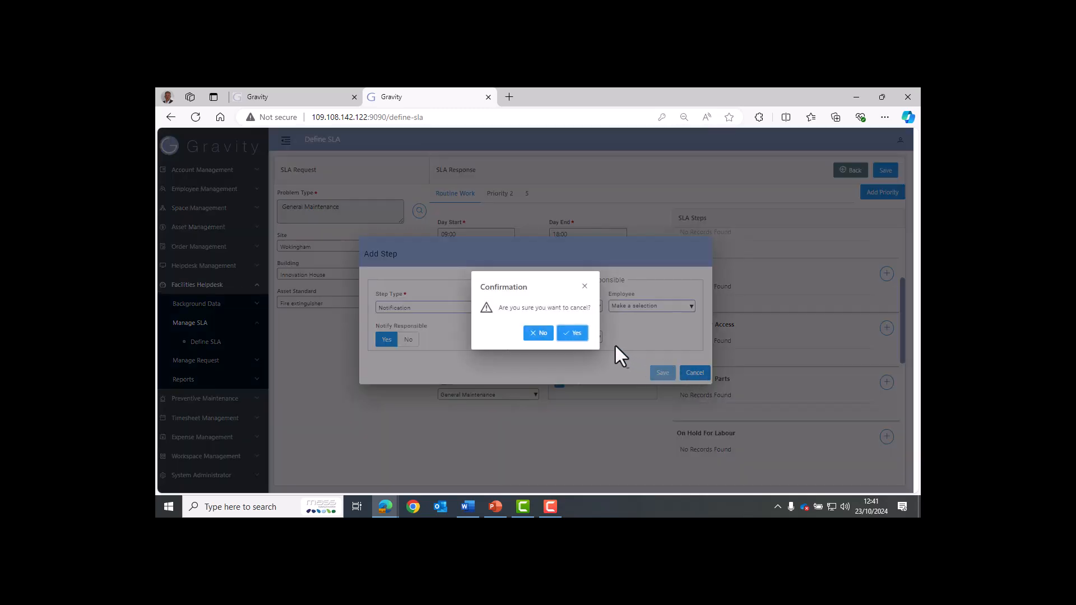
{"action": "left_click", "coordinate": [571, 333]}
- Examine the Add Step options for the Completed status with the Verification step type selected, and cancel without saving
{"action": "scroll", "coordinate": [772, 394], "scroll_direction": "down", "scroll_amount": 4}
{"action": "scroll", "coordinate": [772, 394], "scroll_direction": "up", "scroll_amount": 3}
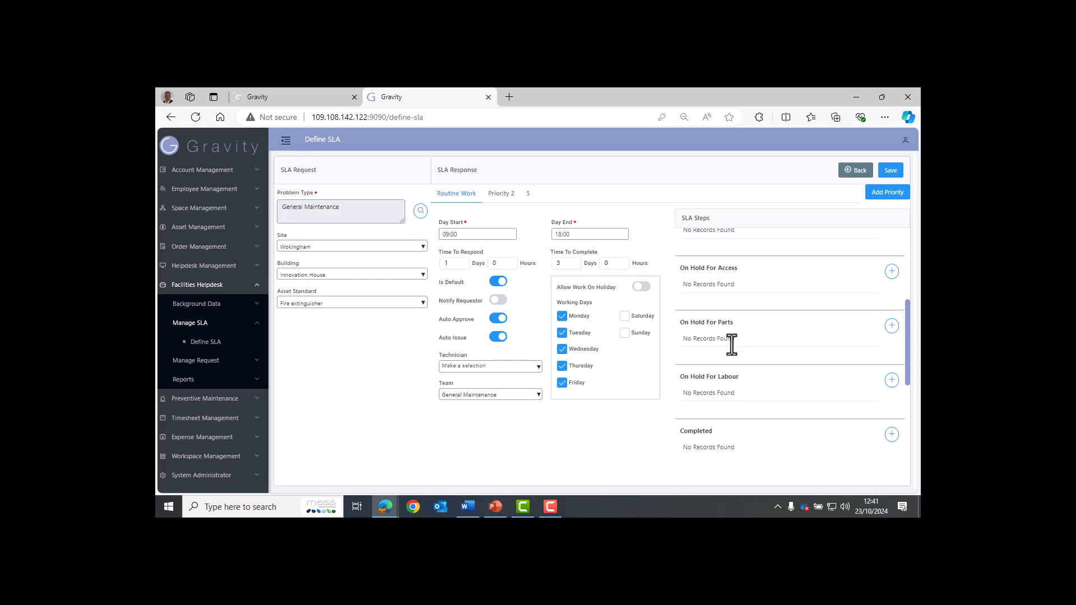
{"action": "scroll", "coordinate": [754, 385], "scroll_direction": "down", "scroll_amount": 2}
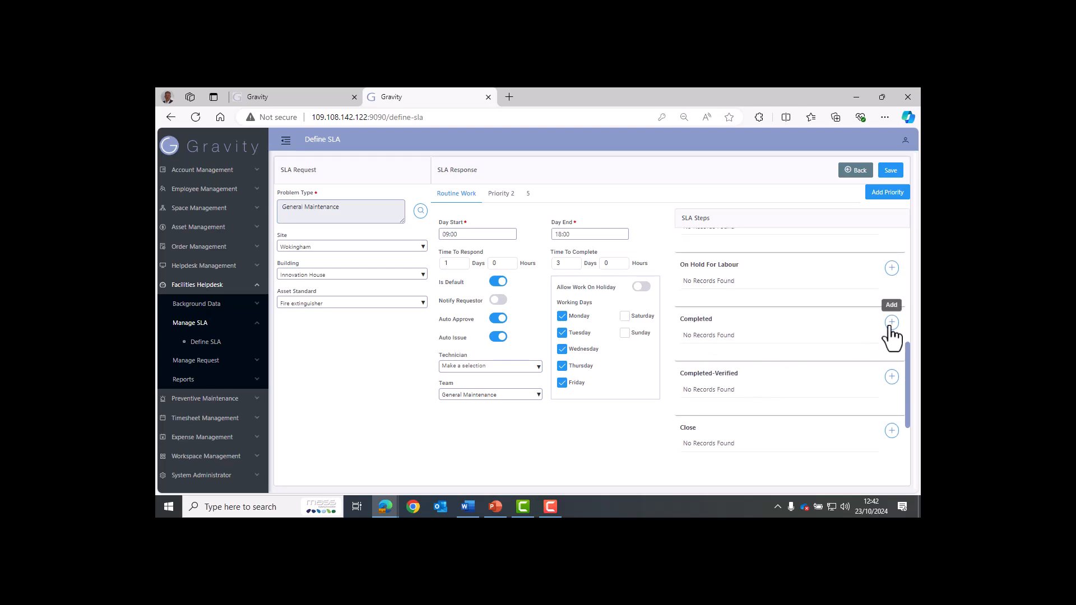
{"action": "left_click", "coordinate": [892, 323]}
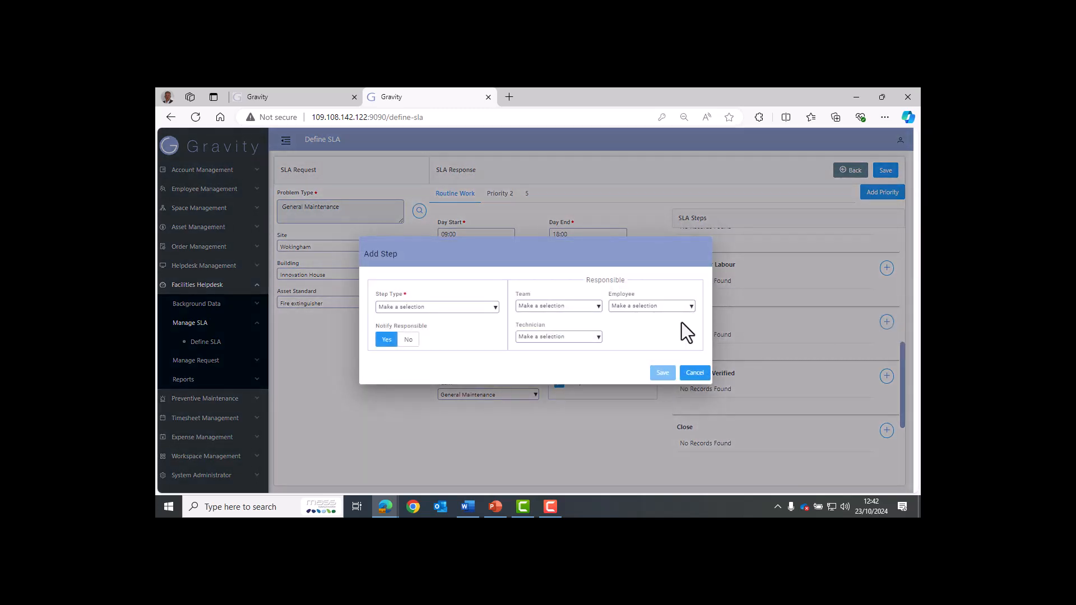
{"action": "left_click", "coordinate": [426, 309]}
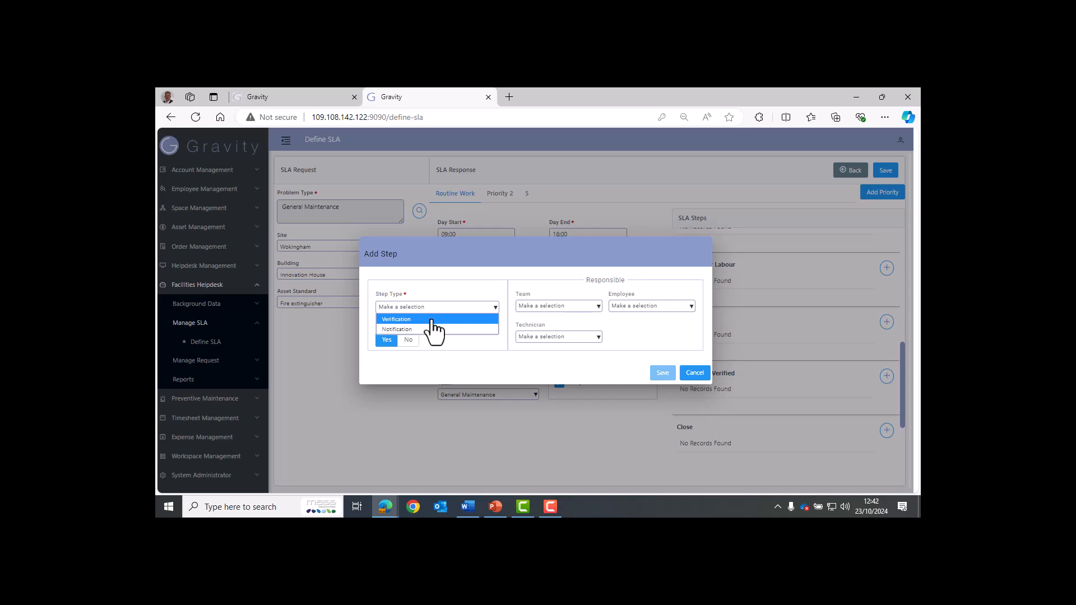
{"action": "left_click", "coordinate": [433, 320]}
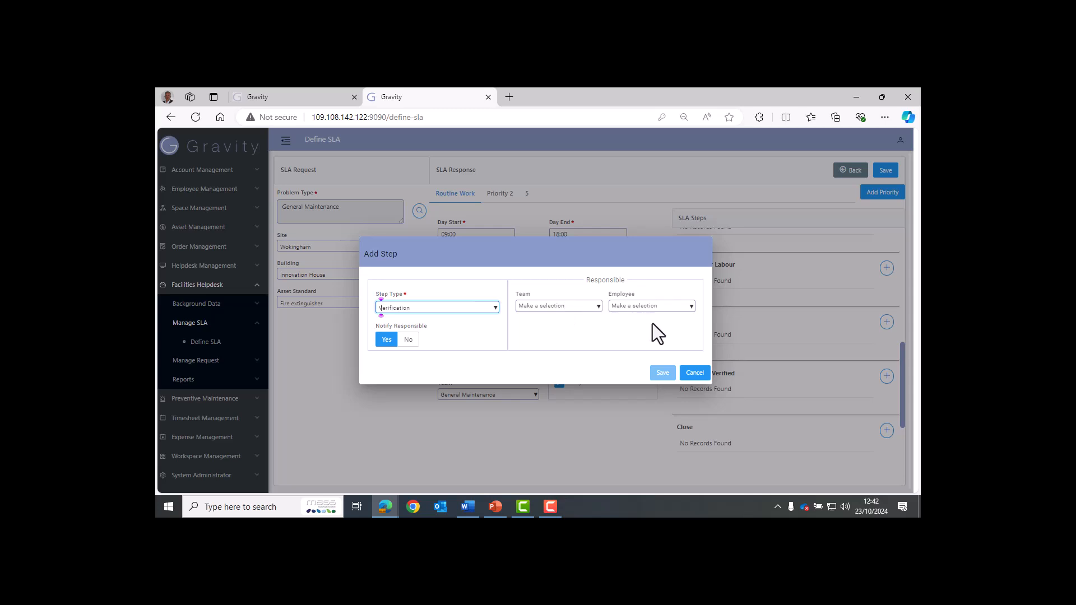
{"action": "left_click", "coordinate": [697, 375]}
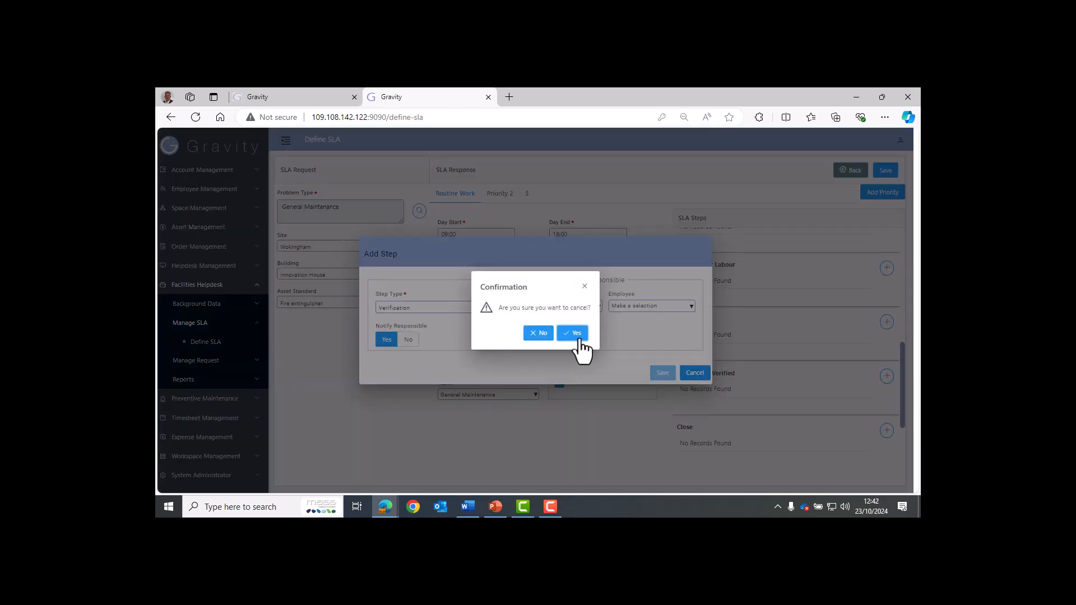
{"action": "left_click", "coordinate": [574, 332]}
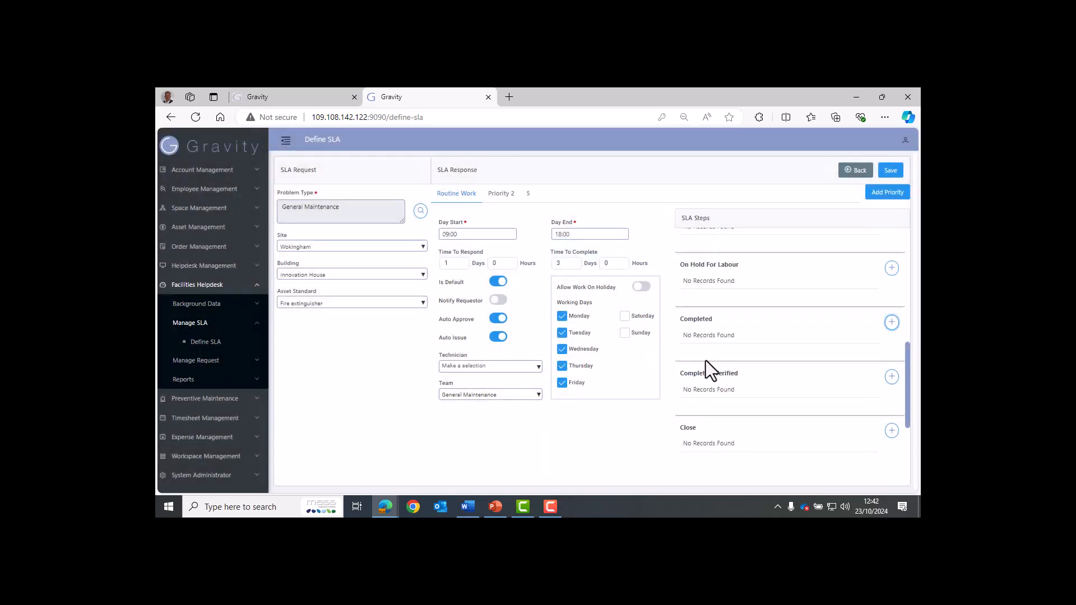
- Review the Routine Work SLA Steps list across its statuses from Requested through Cancelled
{"action": "scroll", "coordinate": [705, 361], "scroll_direction": "down", "scroll_amount": 2}
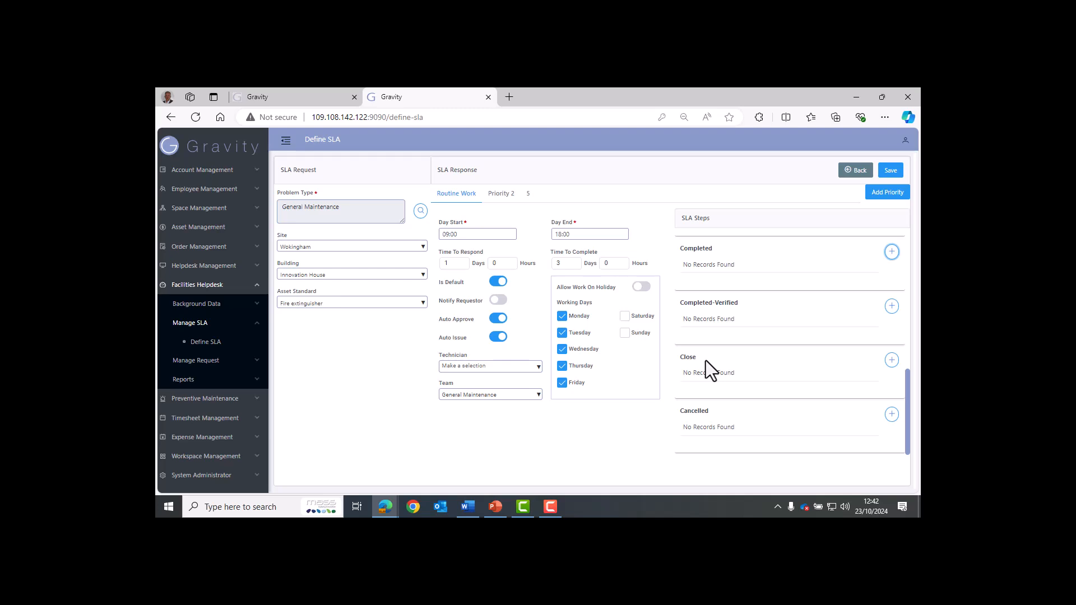
{"action": "scroll", "coordinate": [705, 361], "scroll_direction": "up", "scroll_amount": 5}
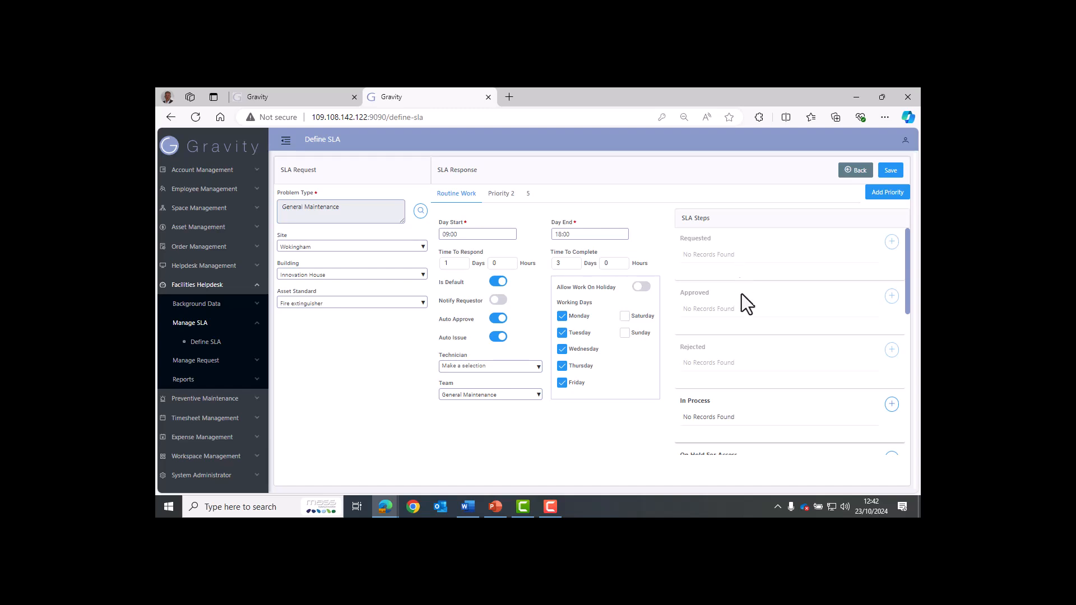
{"action": "scroll", "coordinate": [758, 377], "scroll_direction": "down", "scroll_amount": 5}
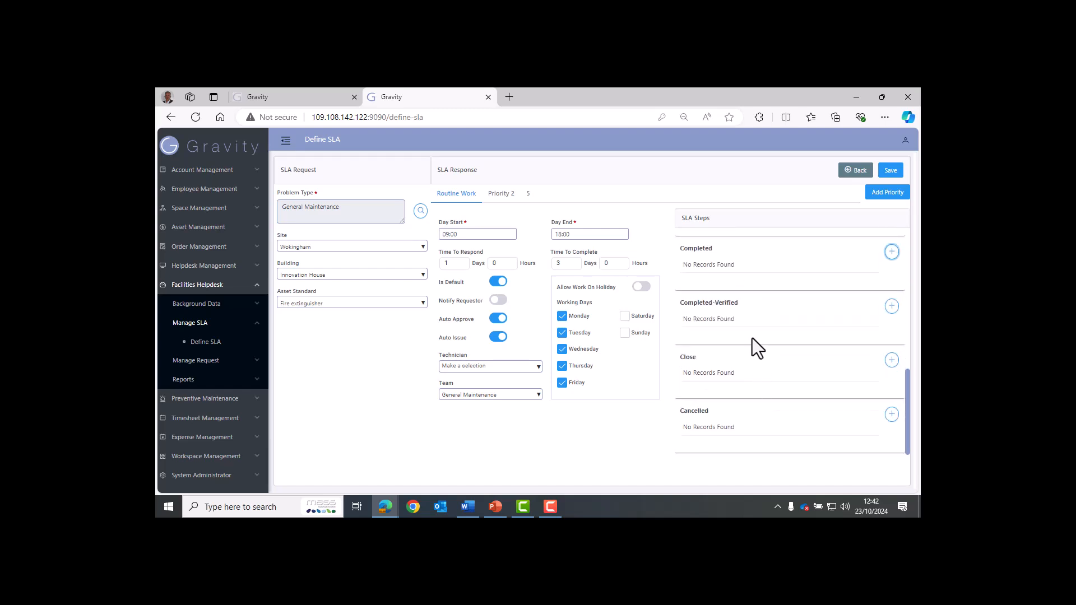